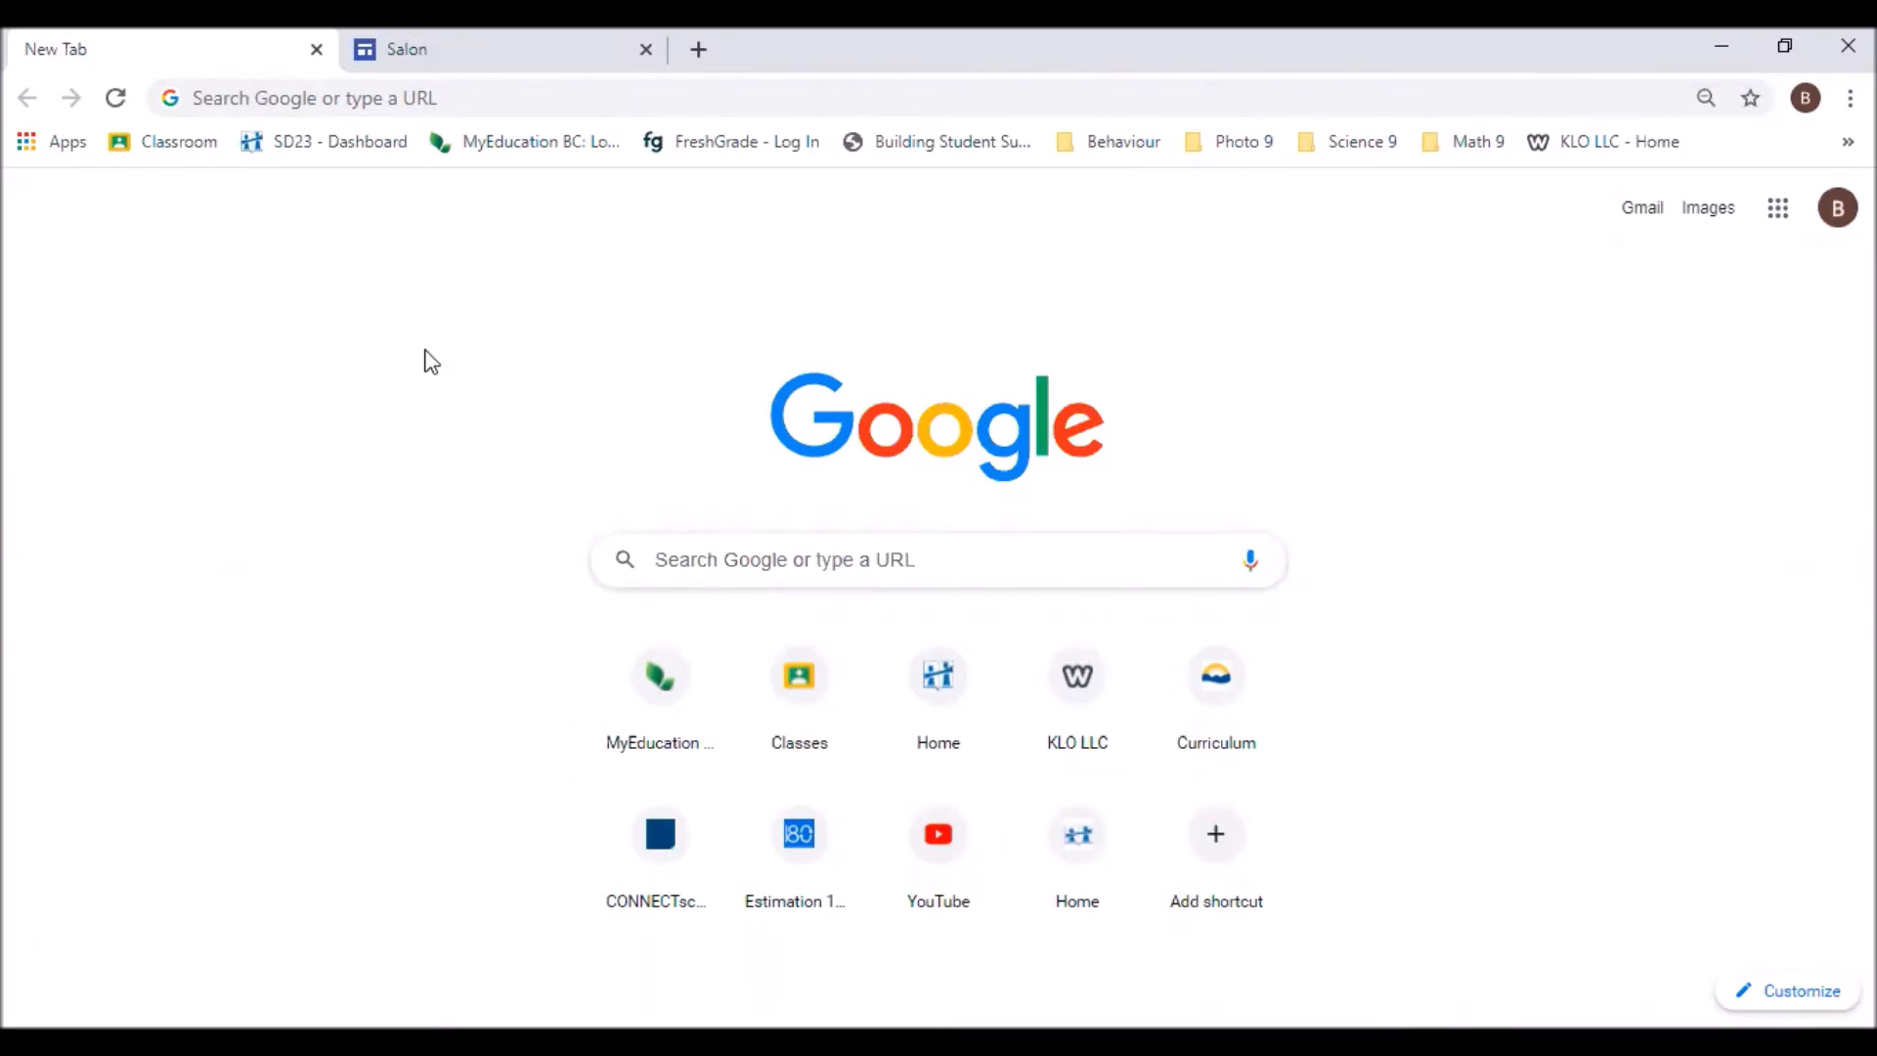
Open Google Sites from the Google apps and switch to the site created from the Salon template
click(1778, 215)
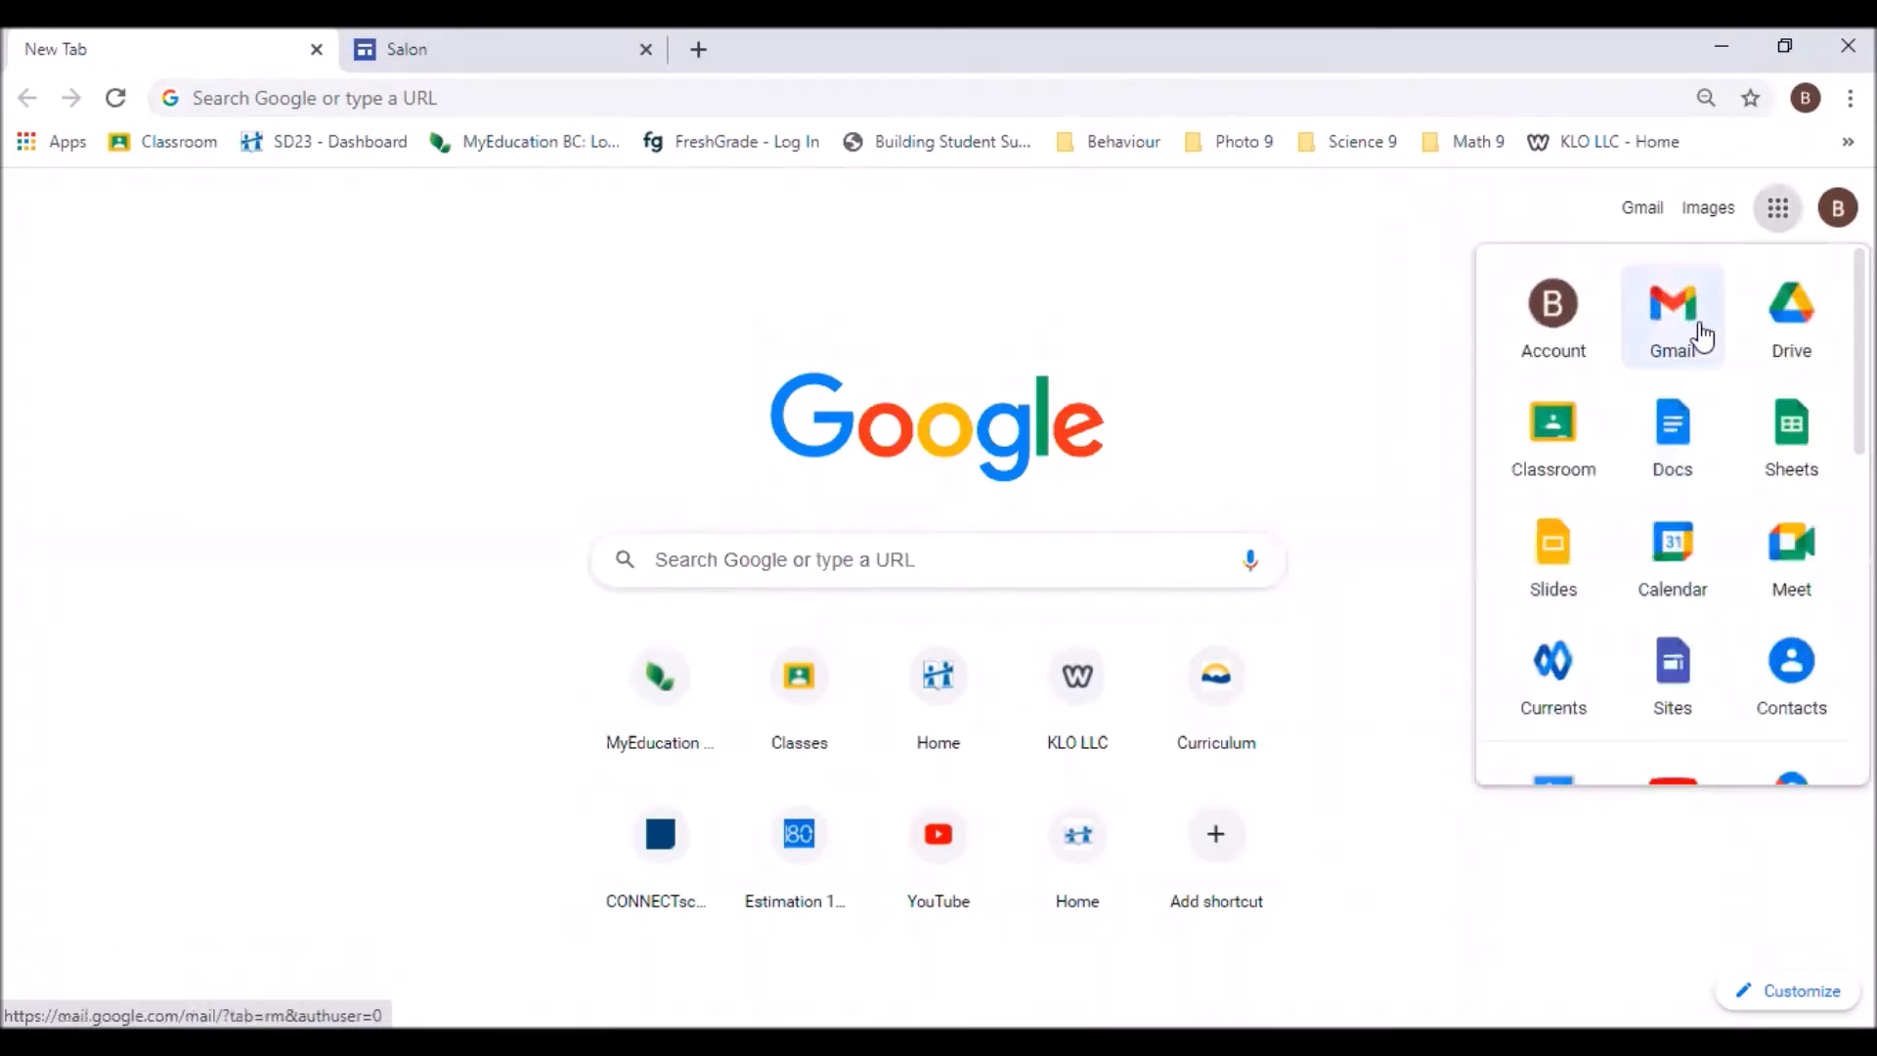
scroll(1702, 342, down, 2)
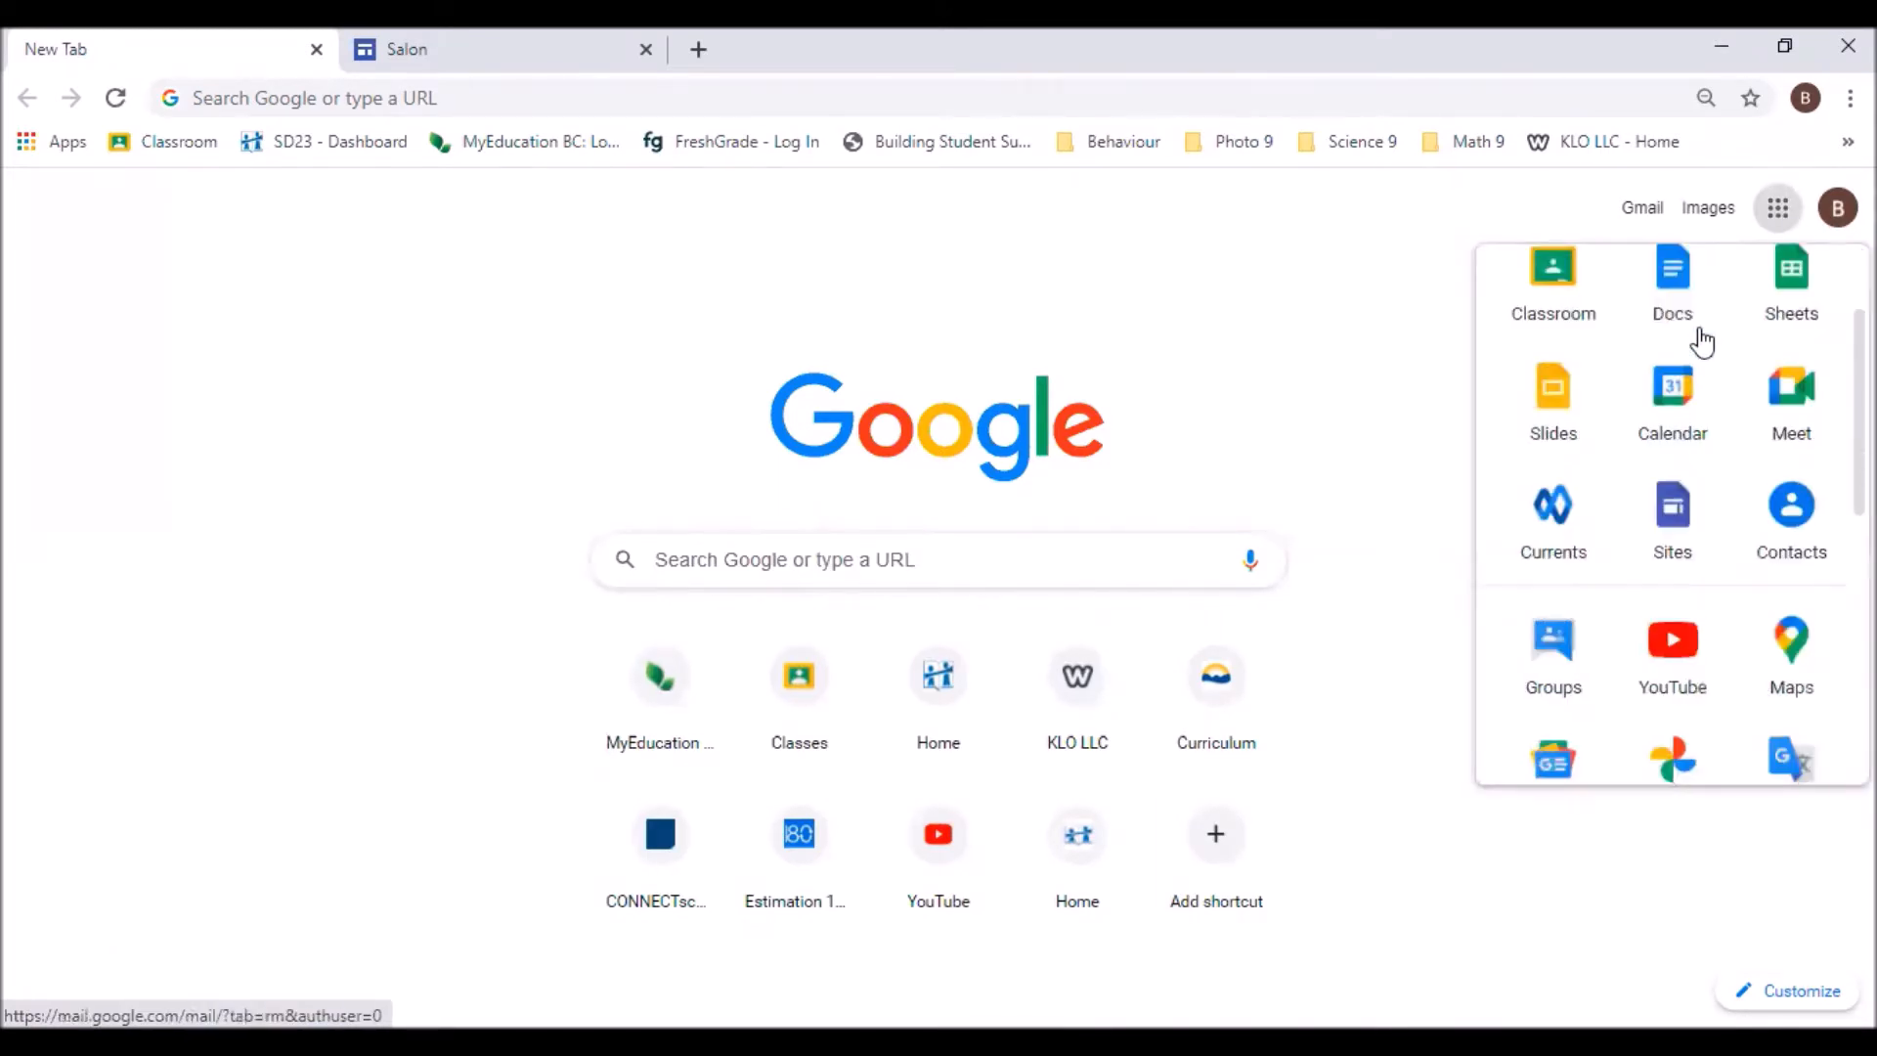
scroll(1702, 342, down, 2)
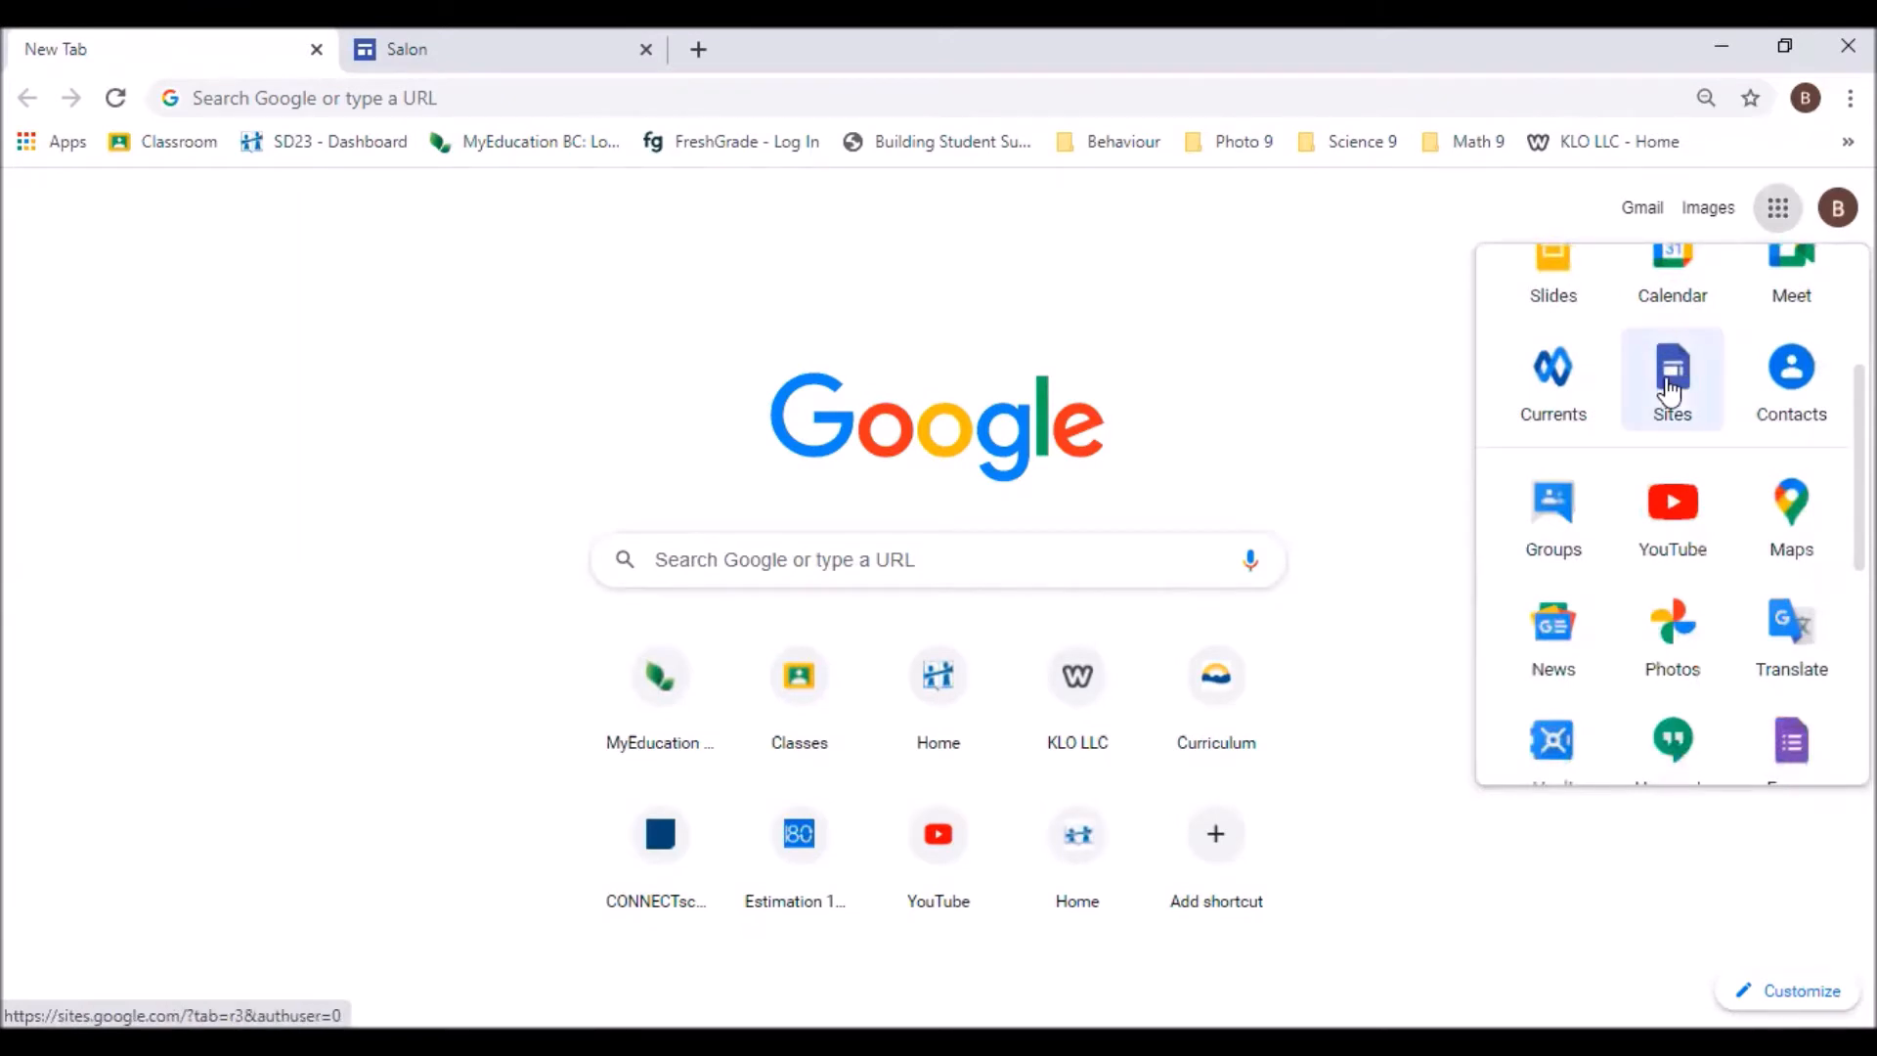
click(1669, 390)
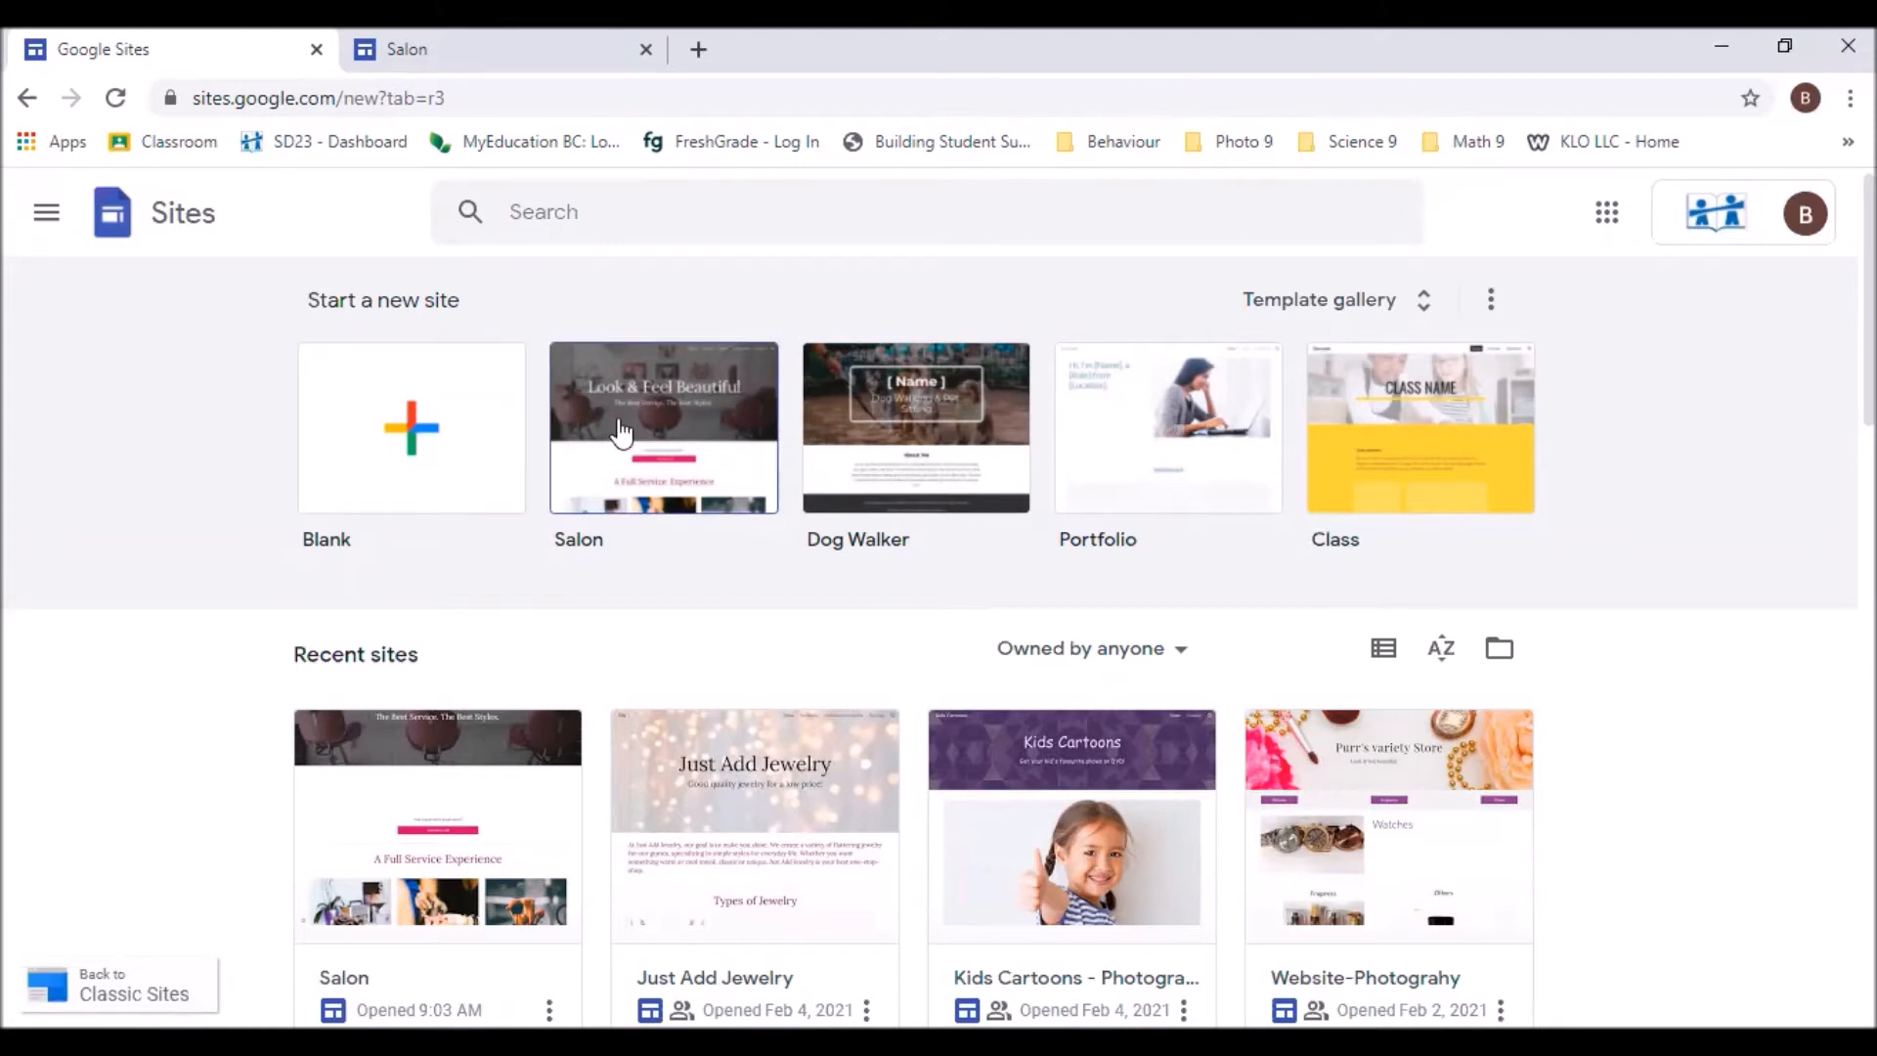
click(408, 44)
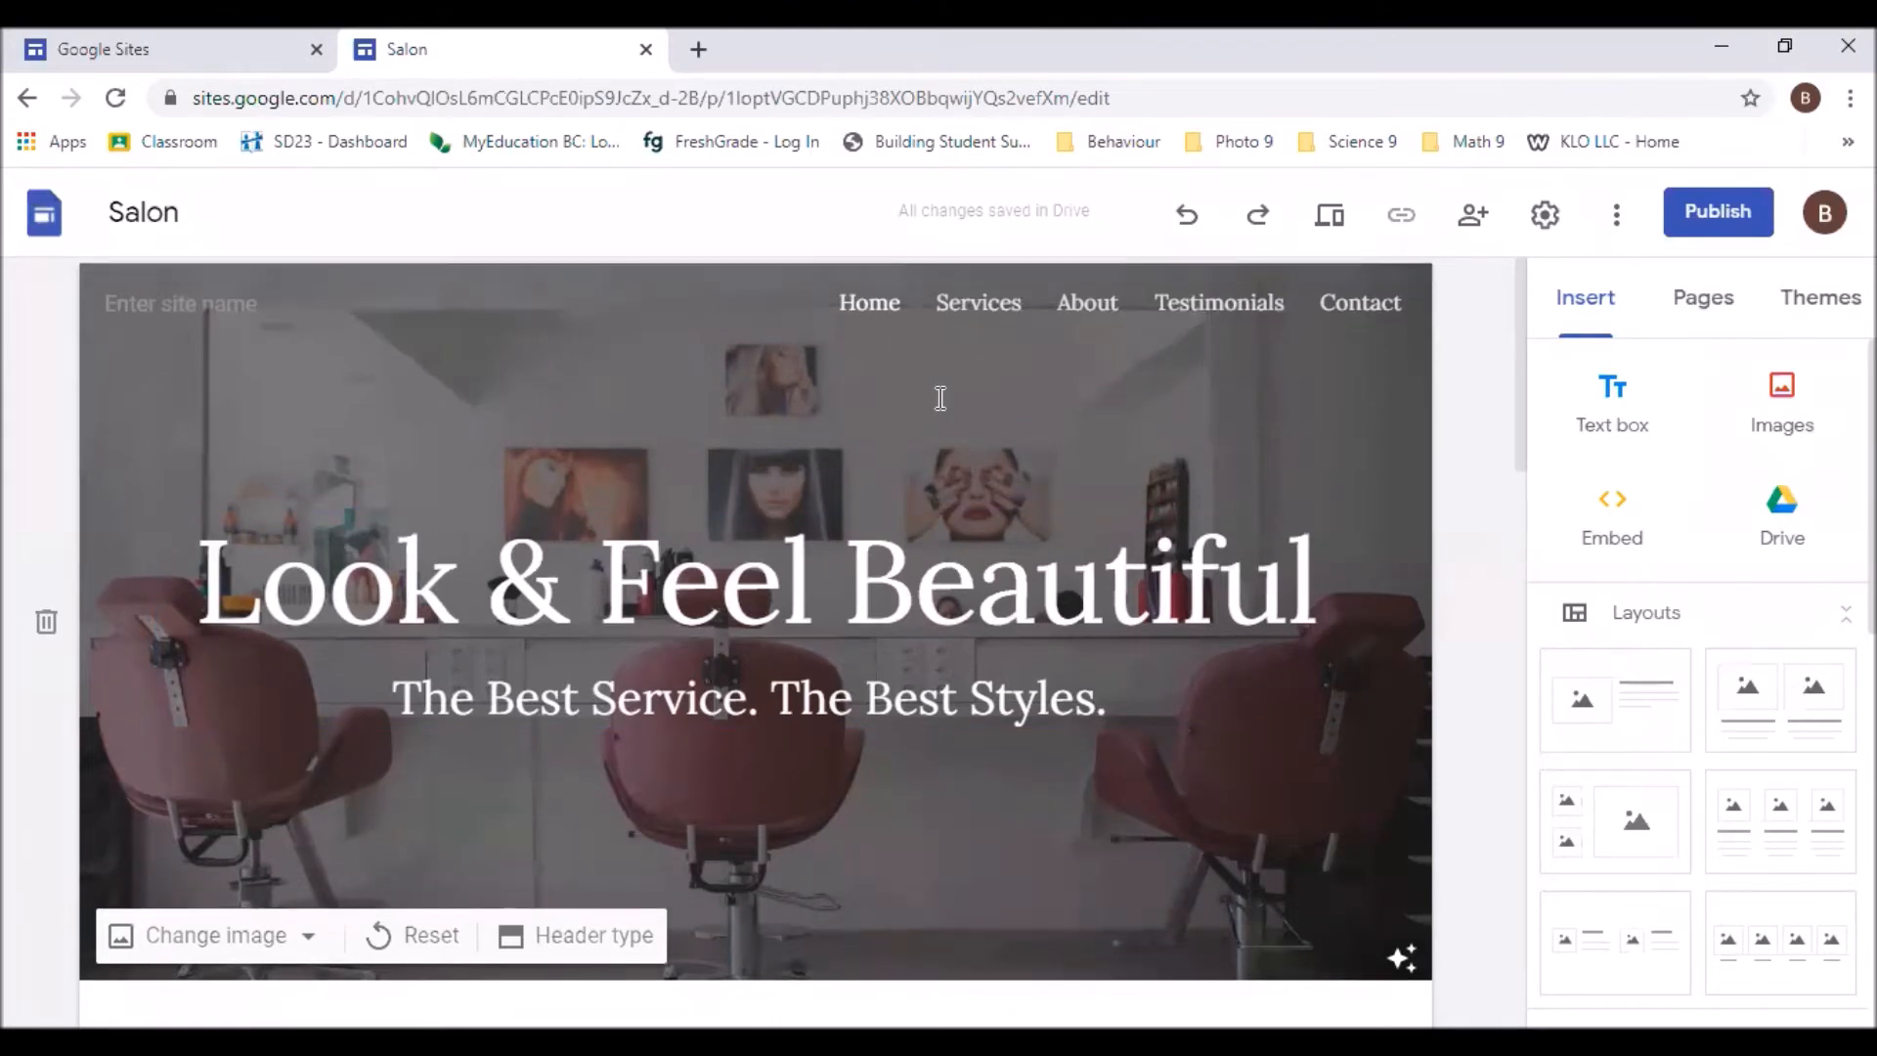
Replace the header's title and tagline with the site owner's name in possessive form followed by "Website"
scroll(660, 354, down, 2)
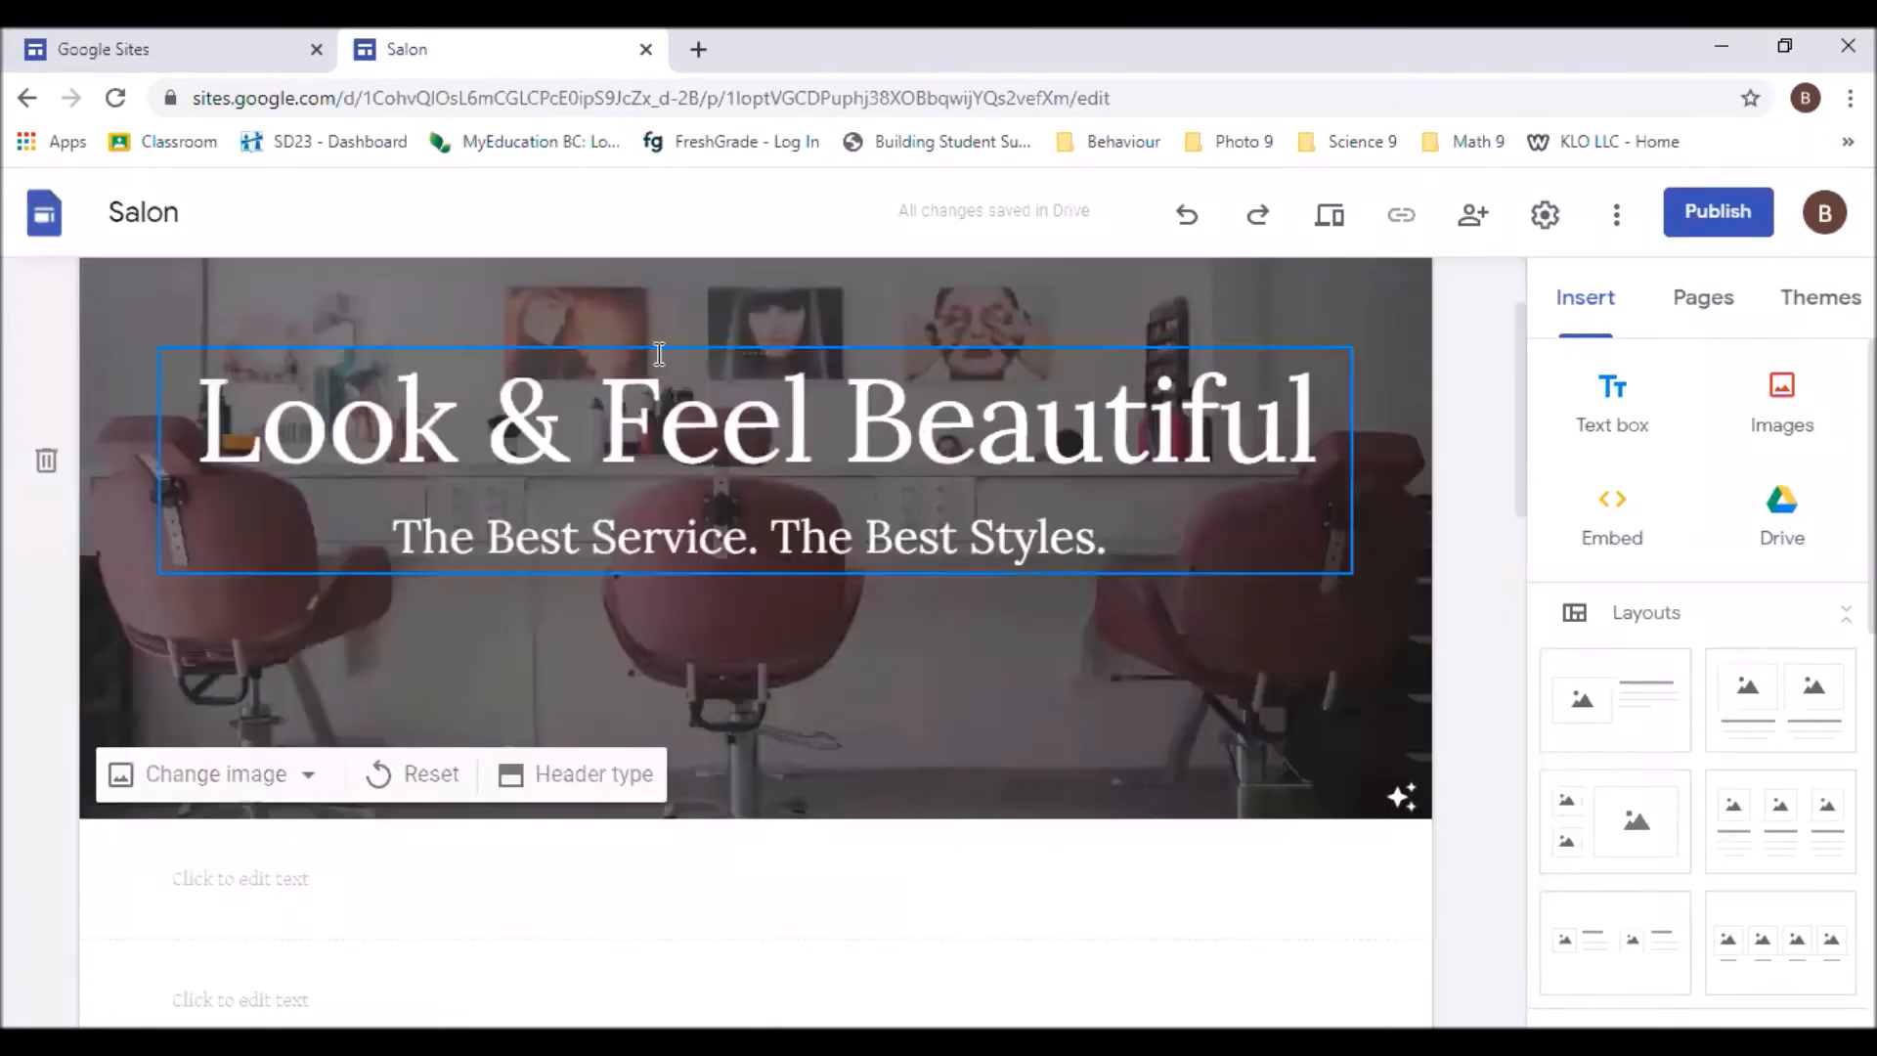
double_click(565, 422)
click(565, 422)
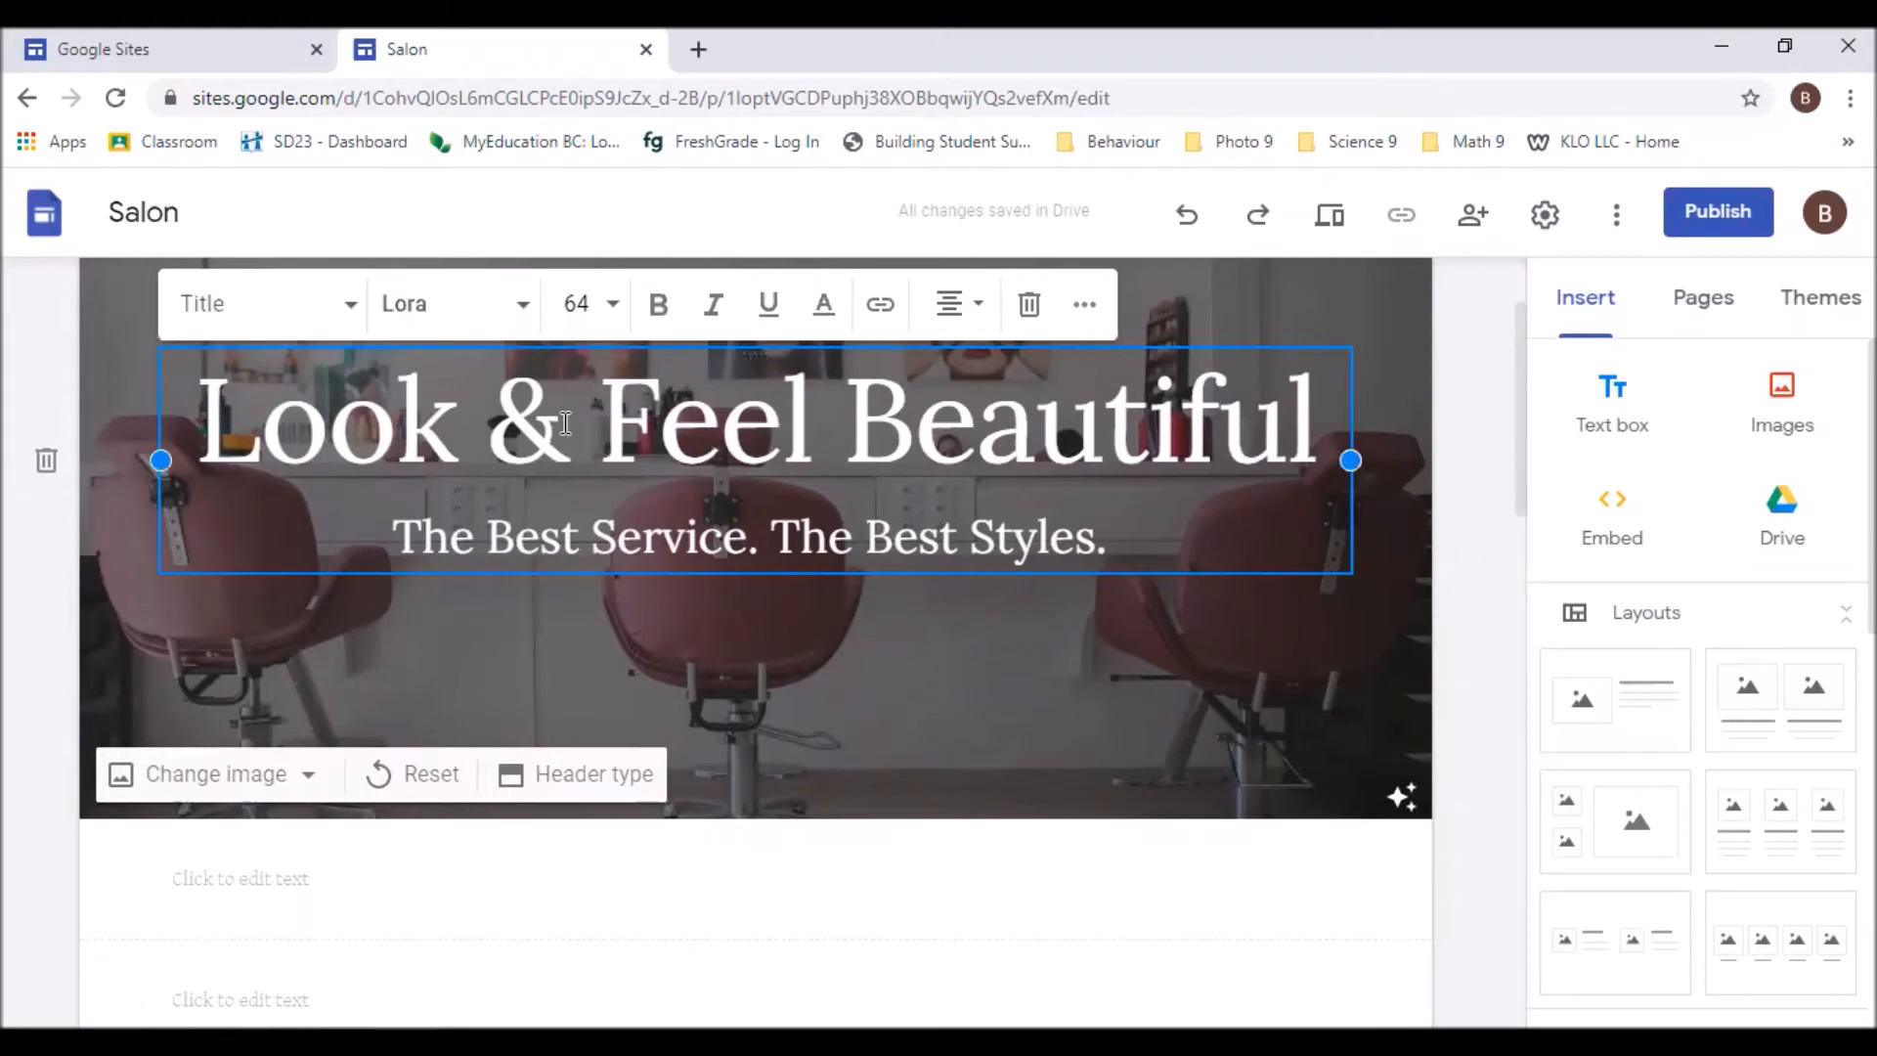
key(BackSpace)
key(BackSpace)
key(BackSpace)
key(BackSpace)
key(BackSpace)
key(BackSpace)
key(BackSpace)
key(Delete)
key(Delete)
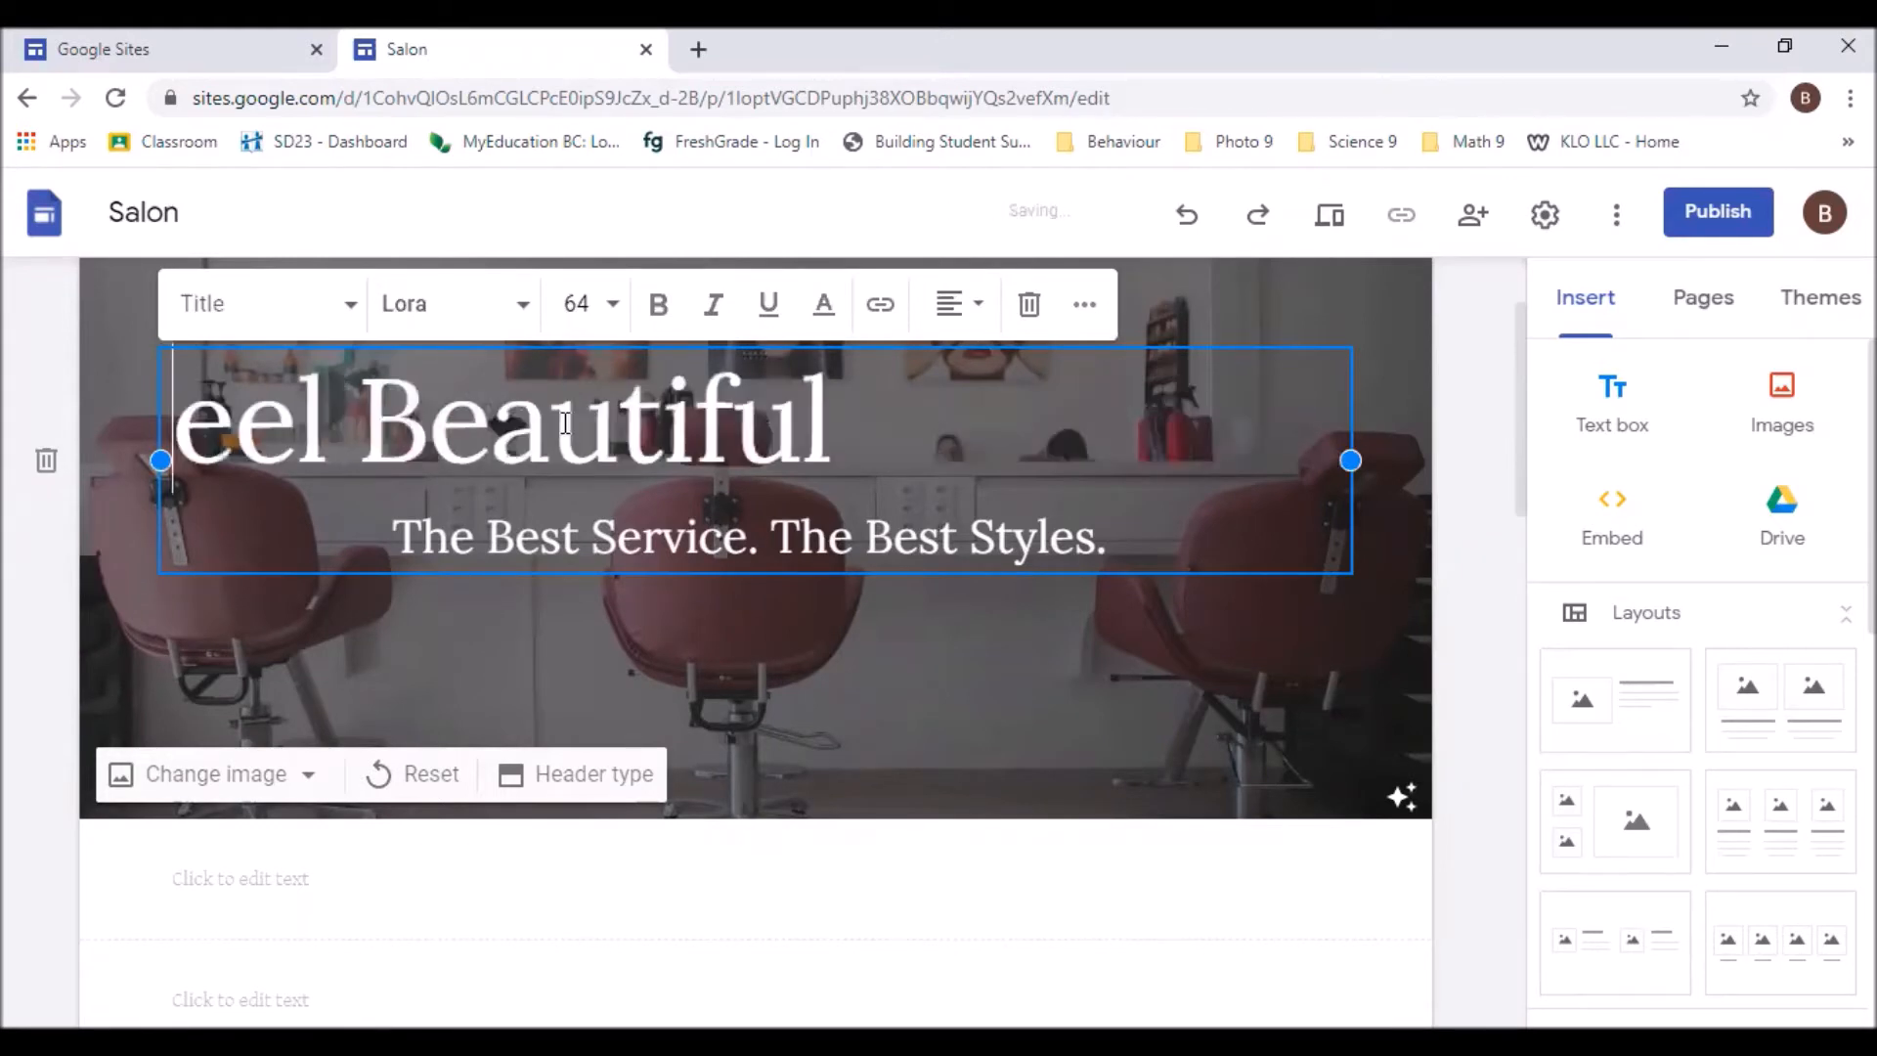
key(Delete)
key(Delete)
key(Delete)
key(Delete)
key(Delete)
key(Delete)
key(Delete)
key(Delete)
key(Delete)
key(Delete)
key(Delete)
key(Delete)
key(Delete)
key(Delete)
key(Delete)
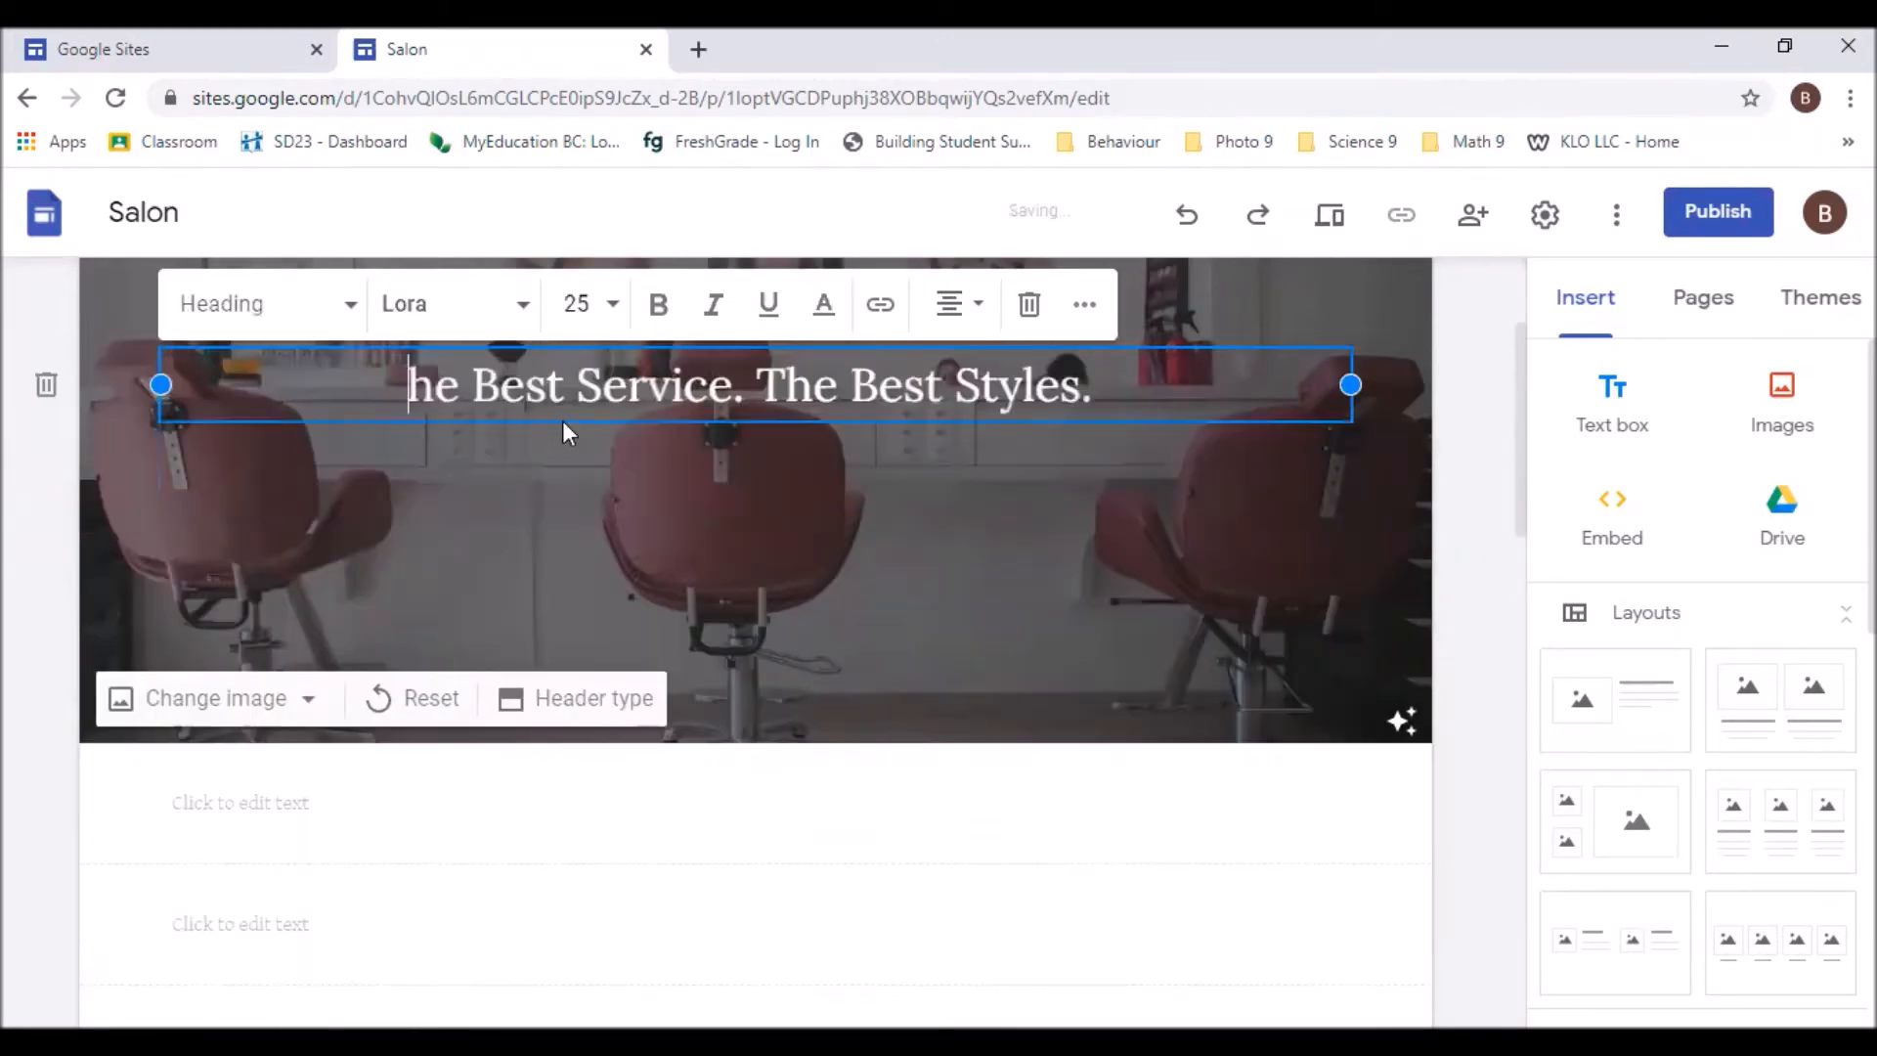
key(Delete)
key(Delete)
key(Delete)
key(Delete)
key(Delete)
key(Delete)
key(Delete)
key(Delete)
key(Delete)
key(Delete)
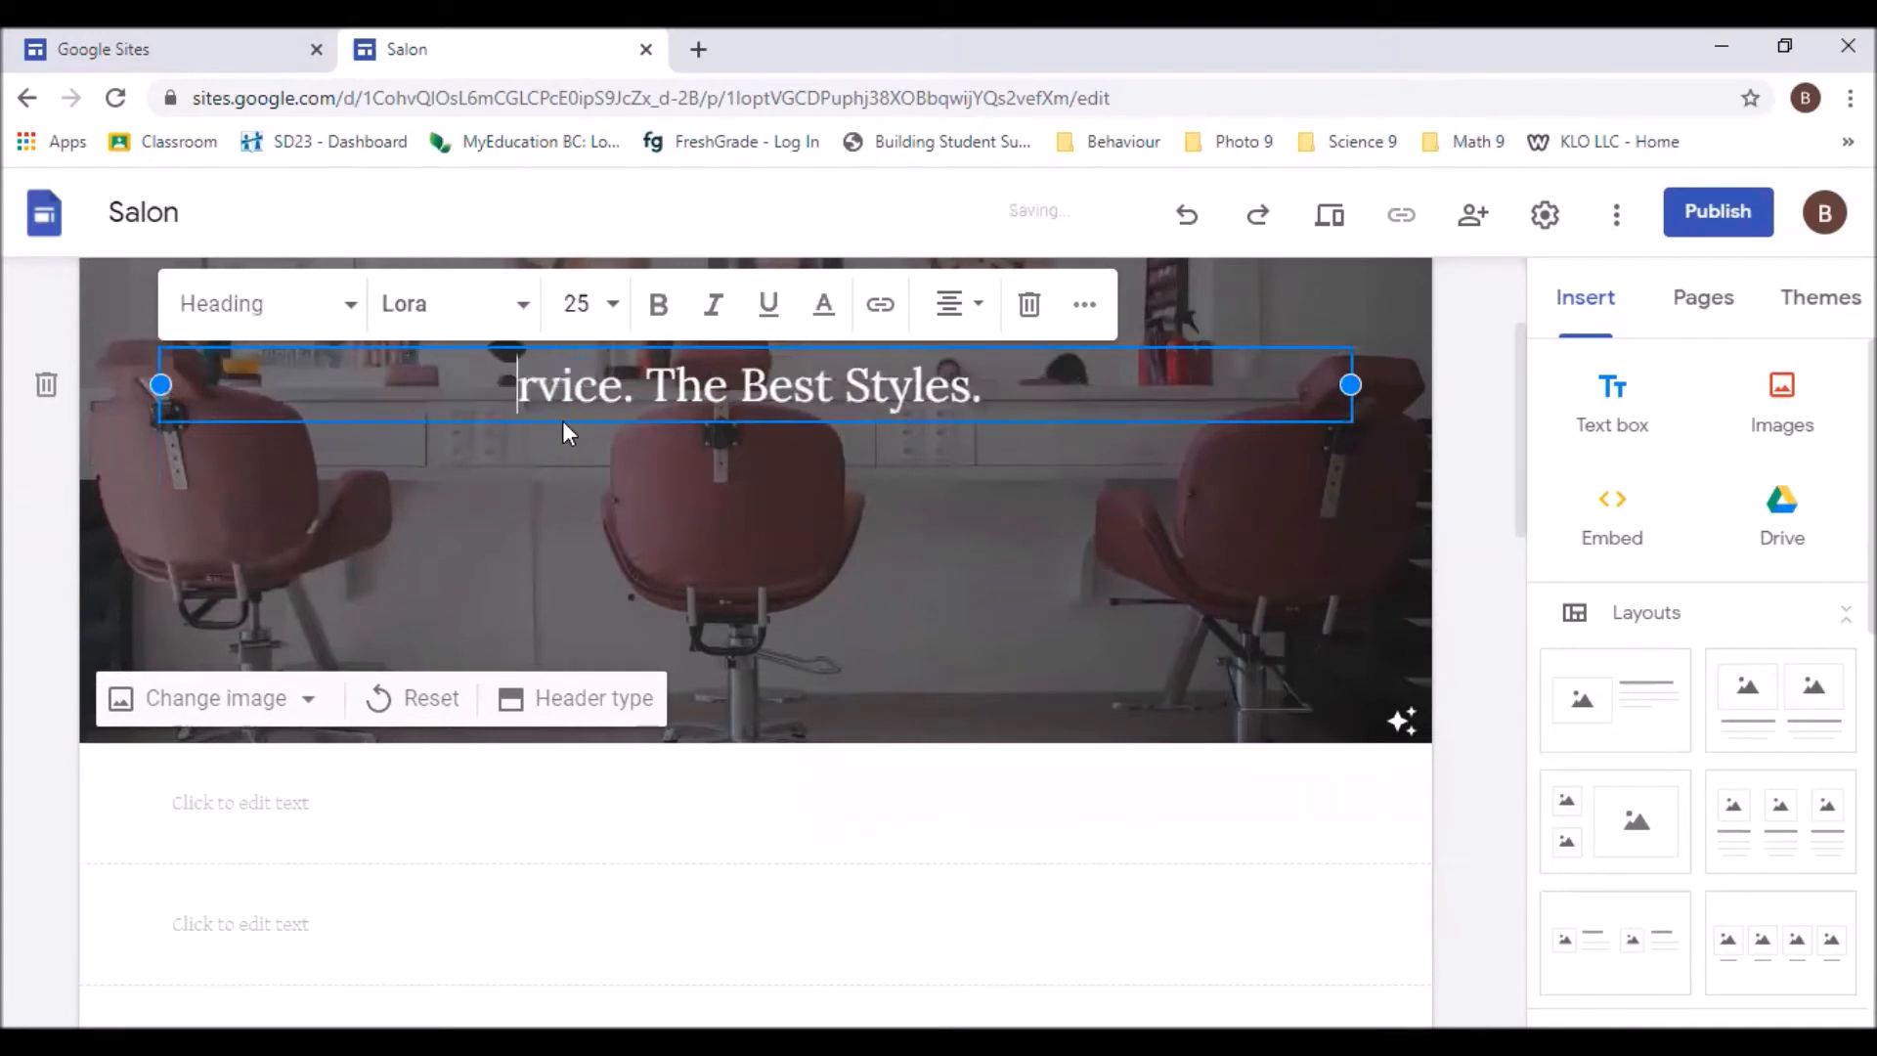
key(Delete)
key(Delete)
key(Delete)
key(Delete)
key(Delete)
key(Delete)
key(Delete)
key(Delete)
key(Delete)
key(Delete)
key(Delete)
key(Delete)
key(Delete)
key(Delete)
key(Delete)
key(Delete)
key(Delete)
key(Delete)
key(Delete)
key(Delete)
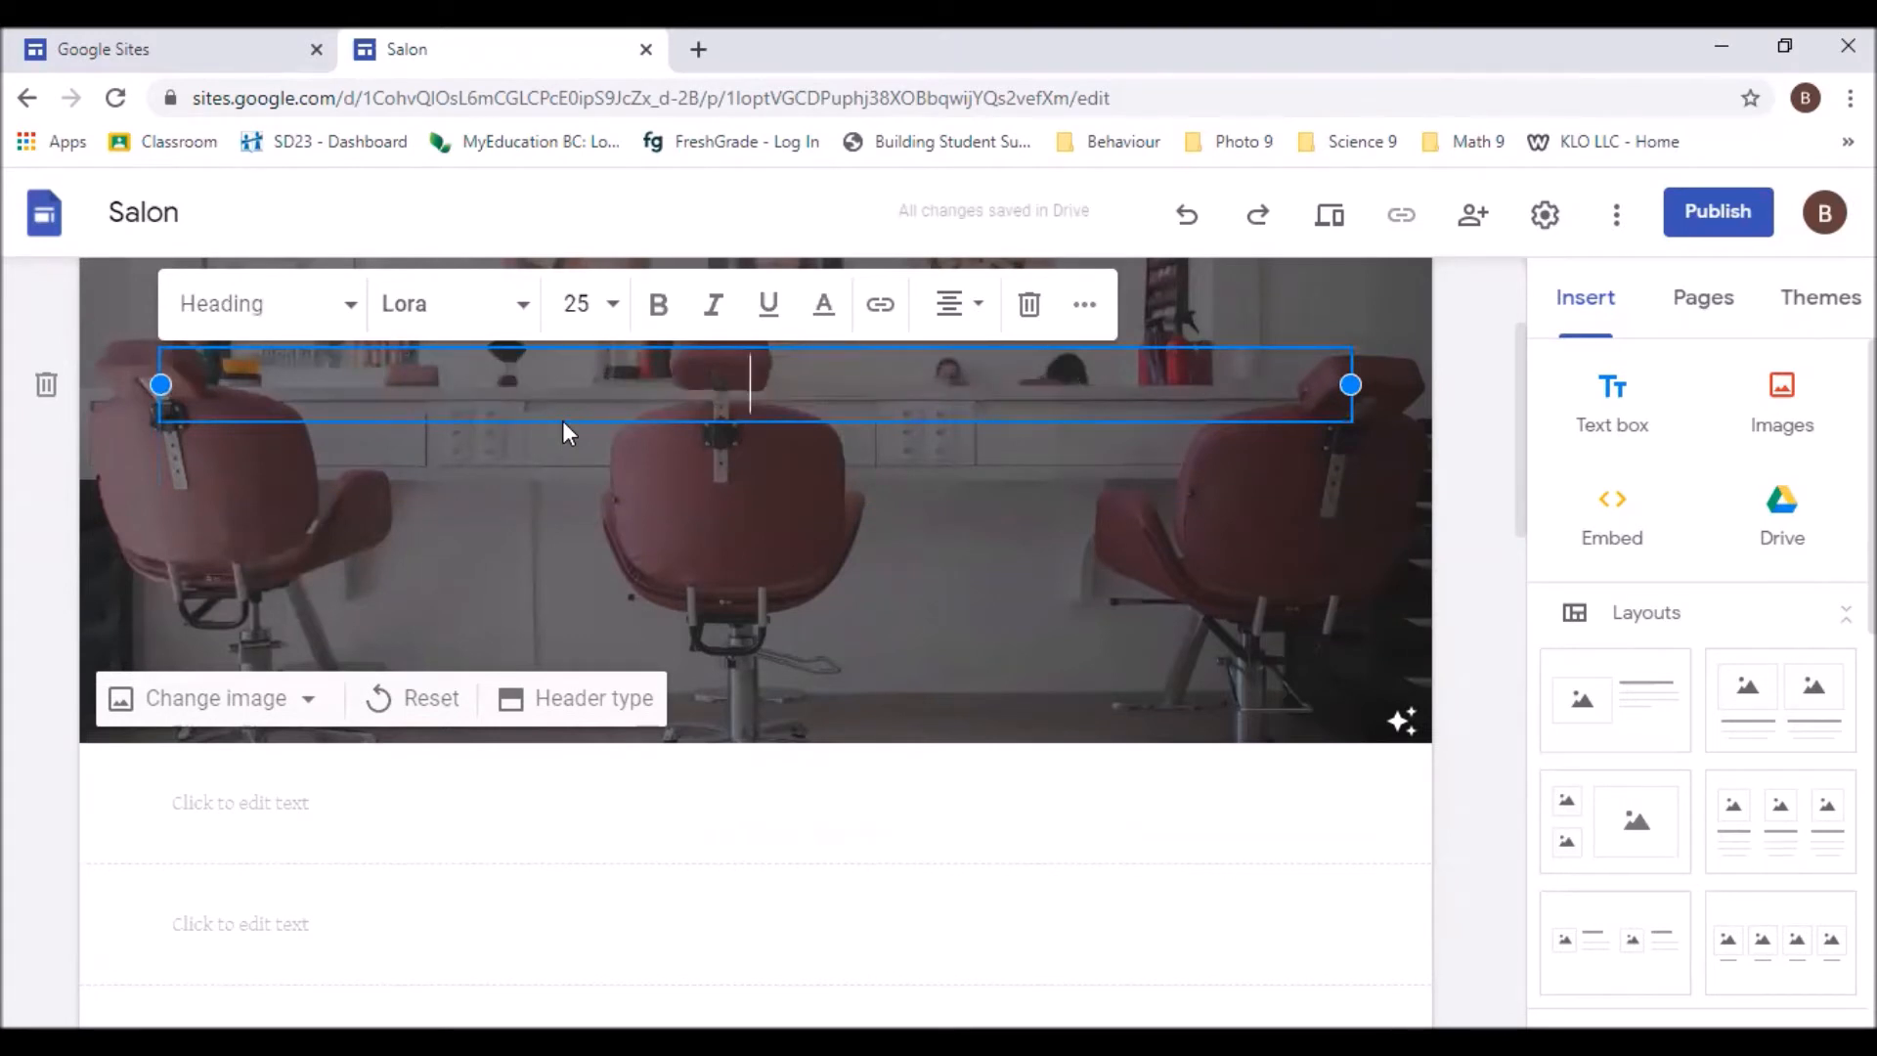
text(Mr. With)
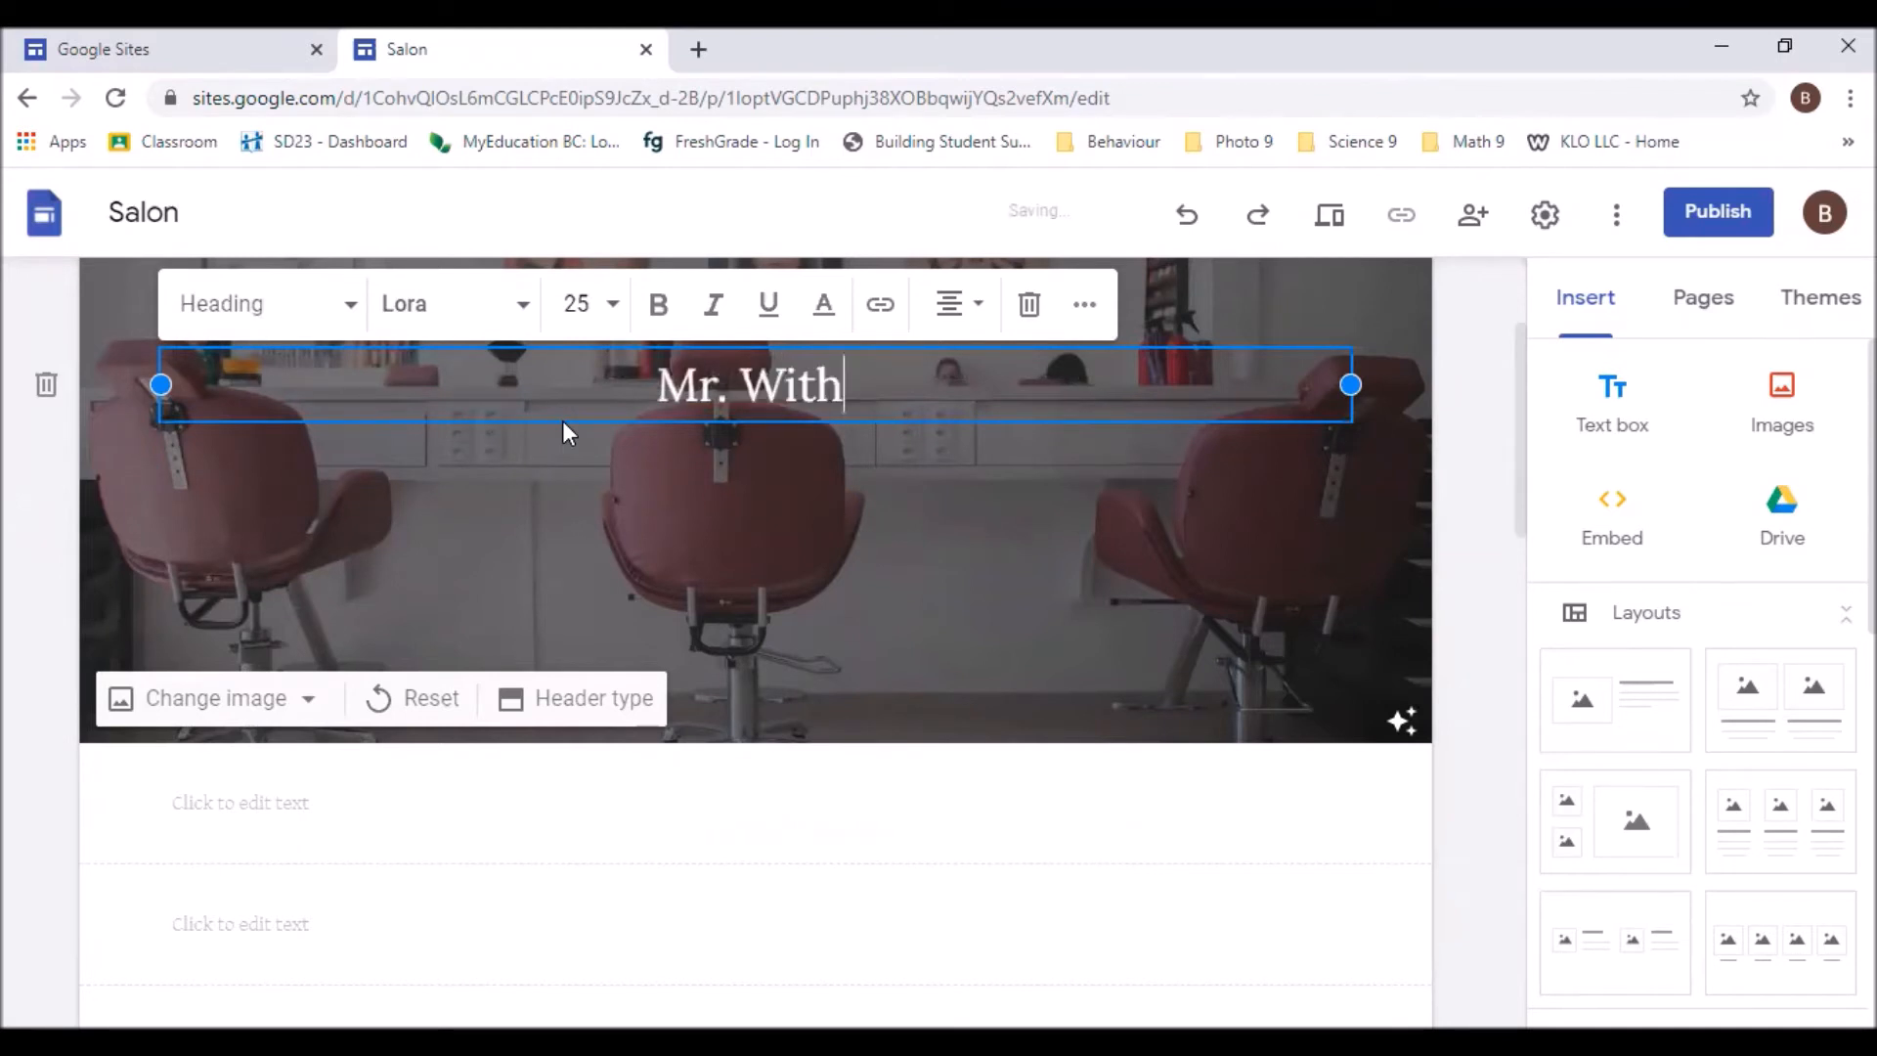
text(ers' Website)
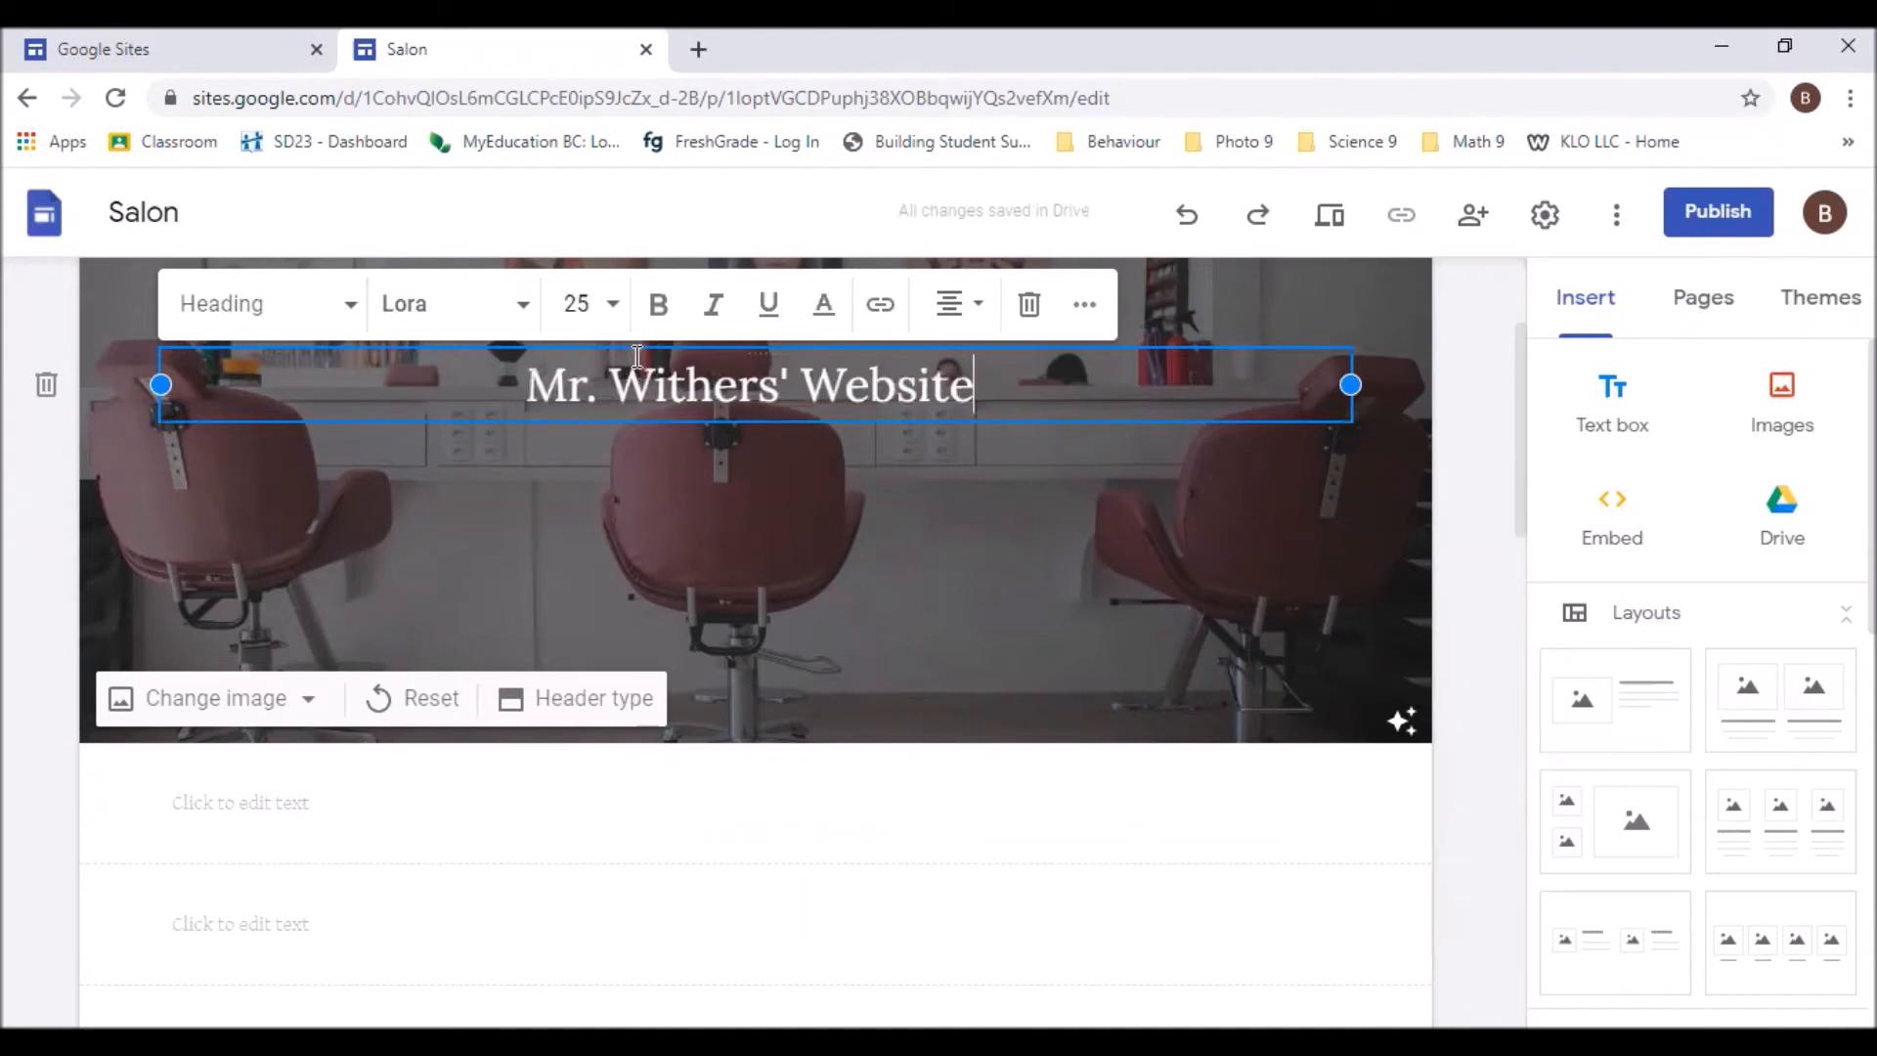
Format the new header text in the Impact font at size 36
drag(528, 393, 966, 406)
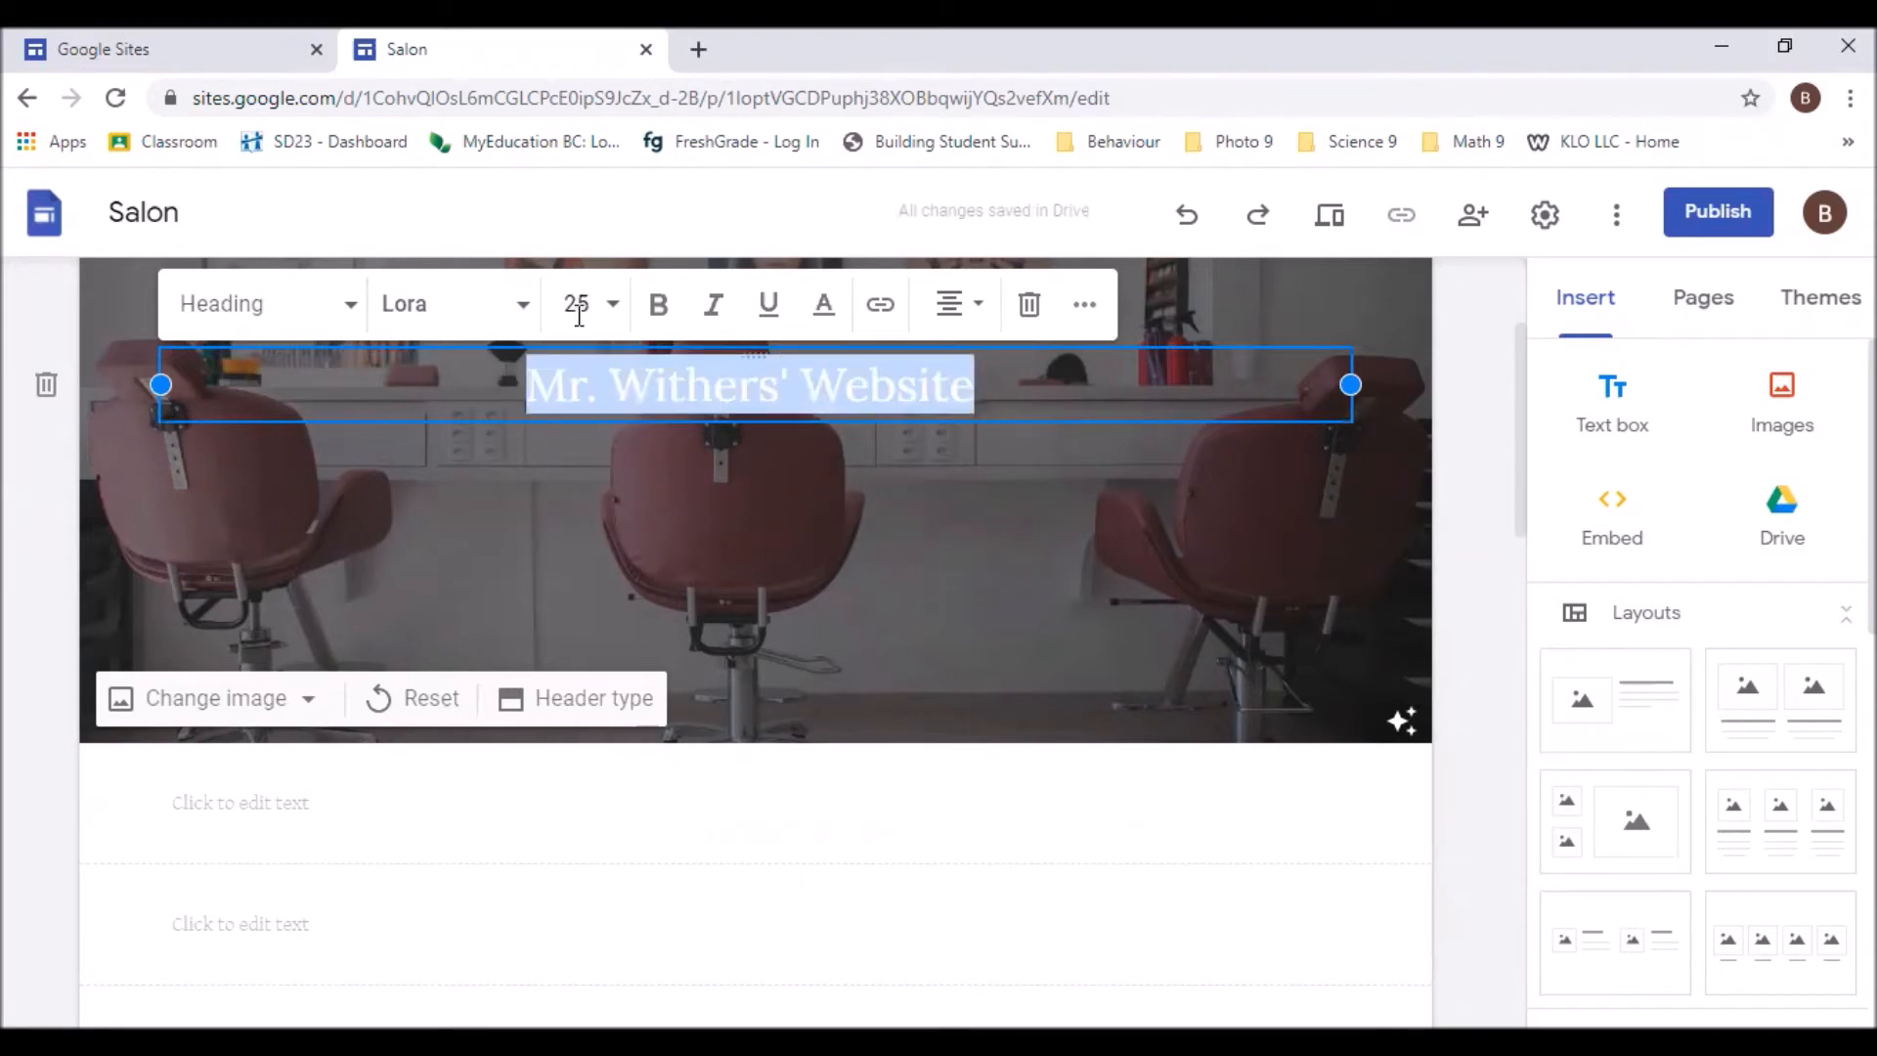
click(522, 324)
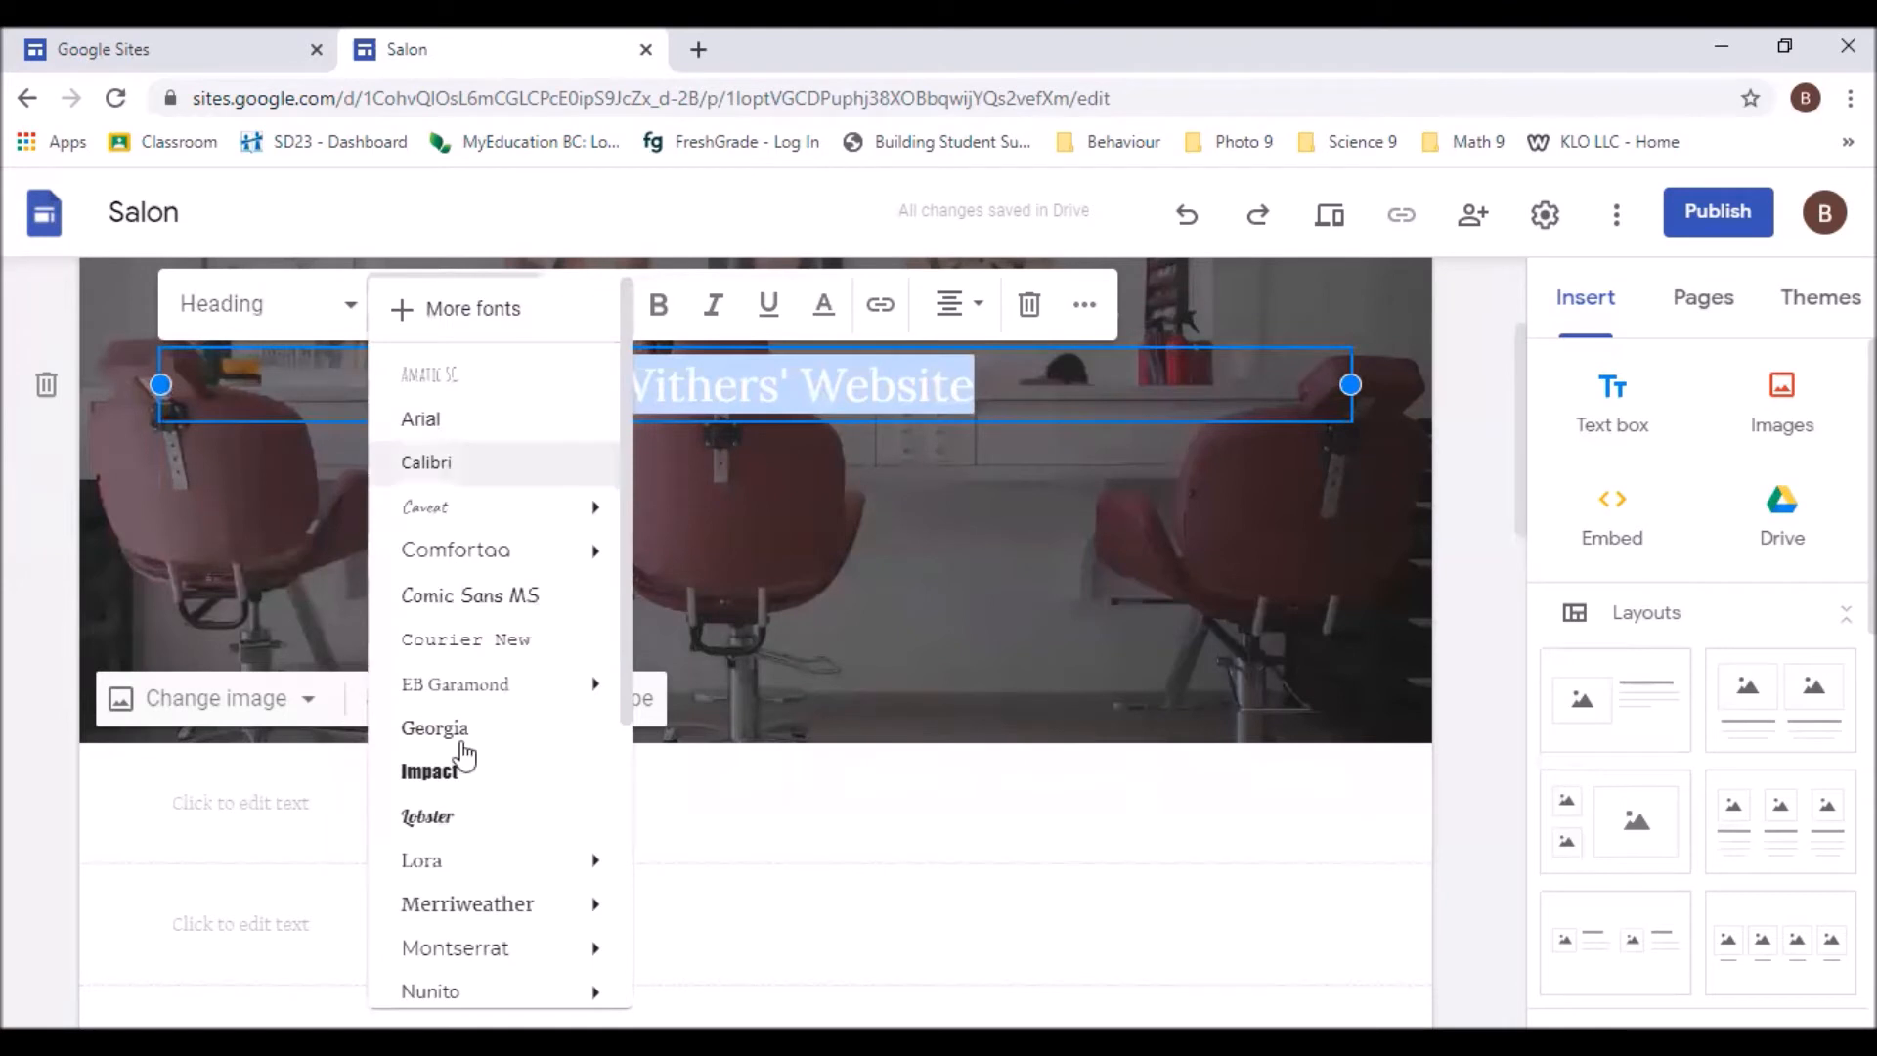
click(455, 777)
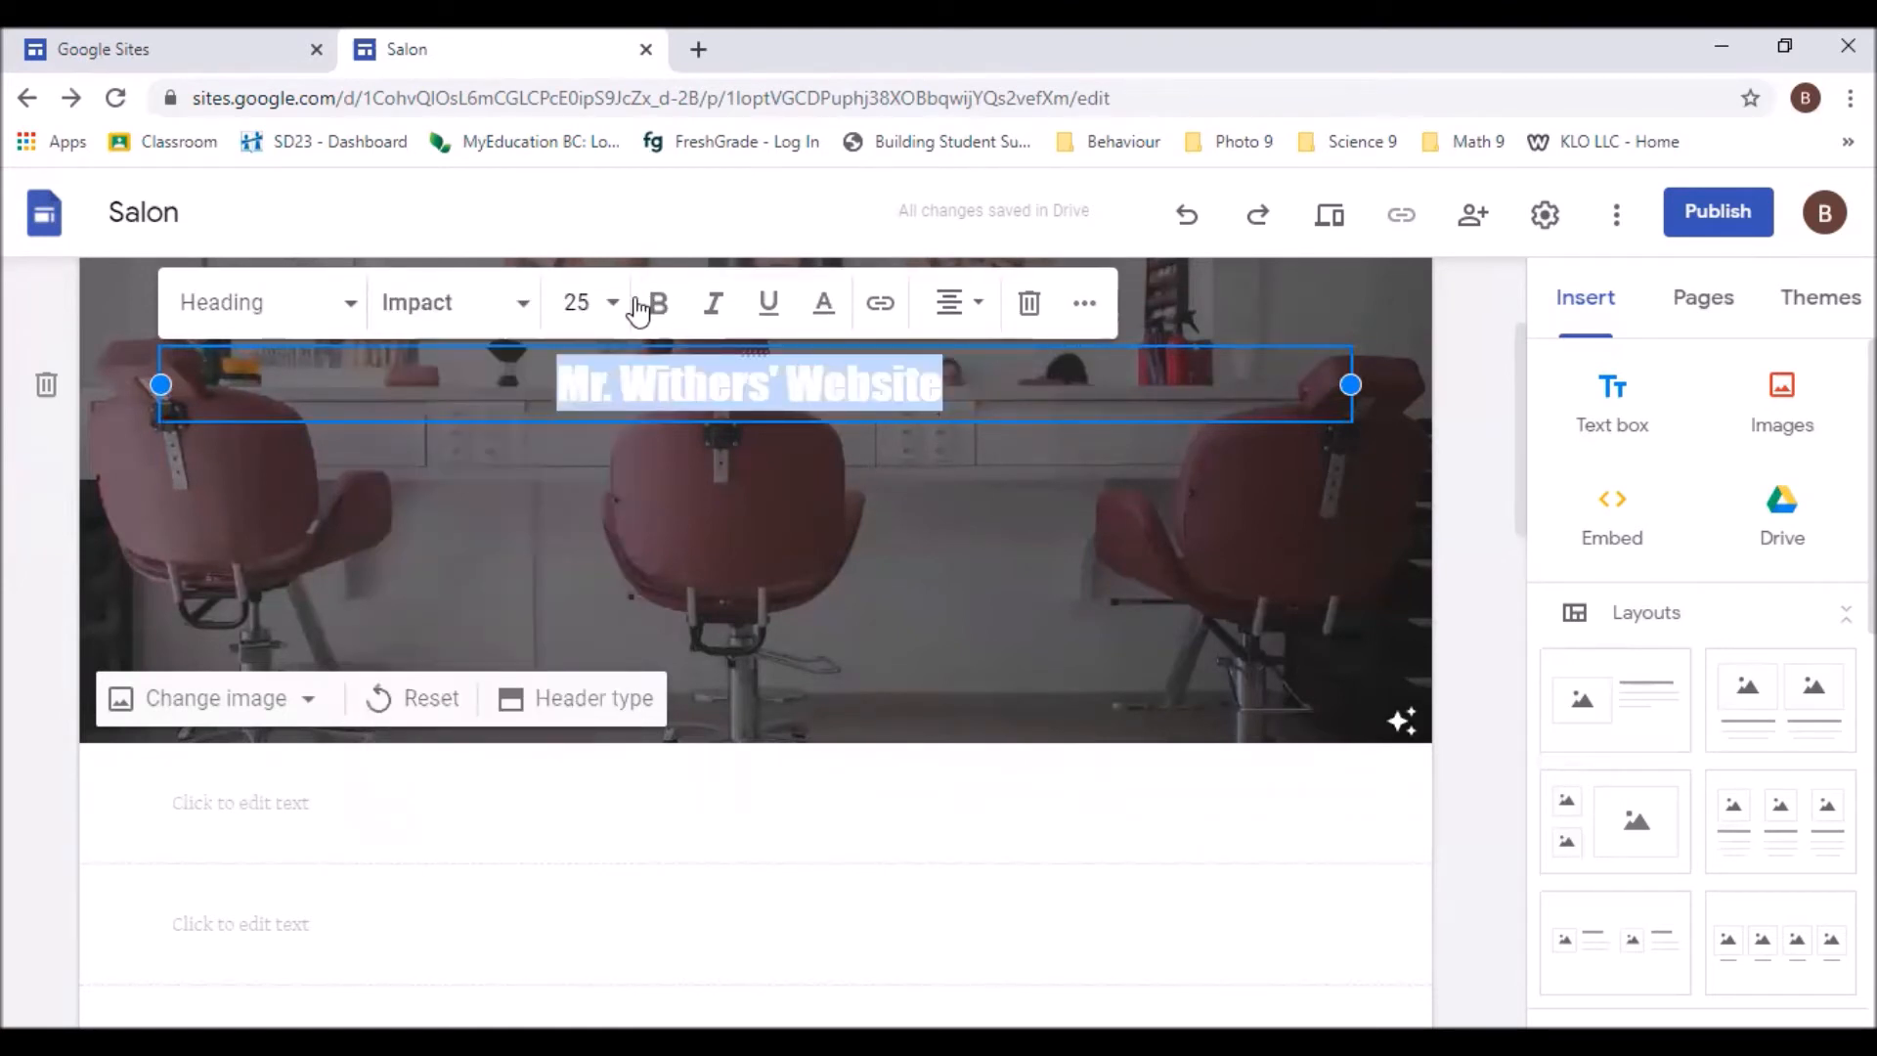
click(612, 305)
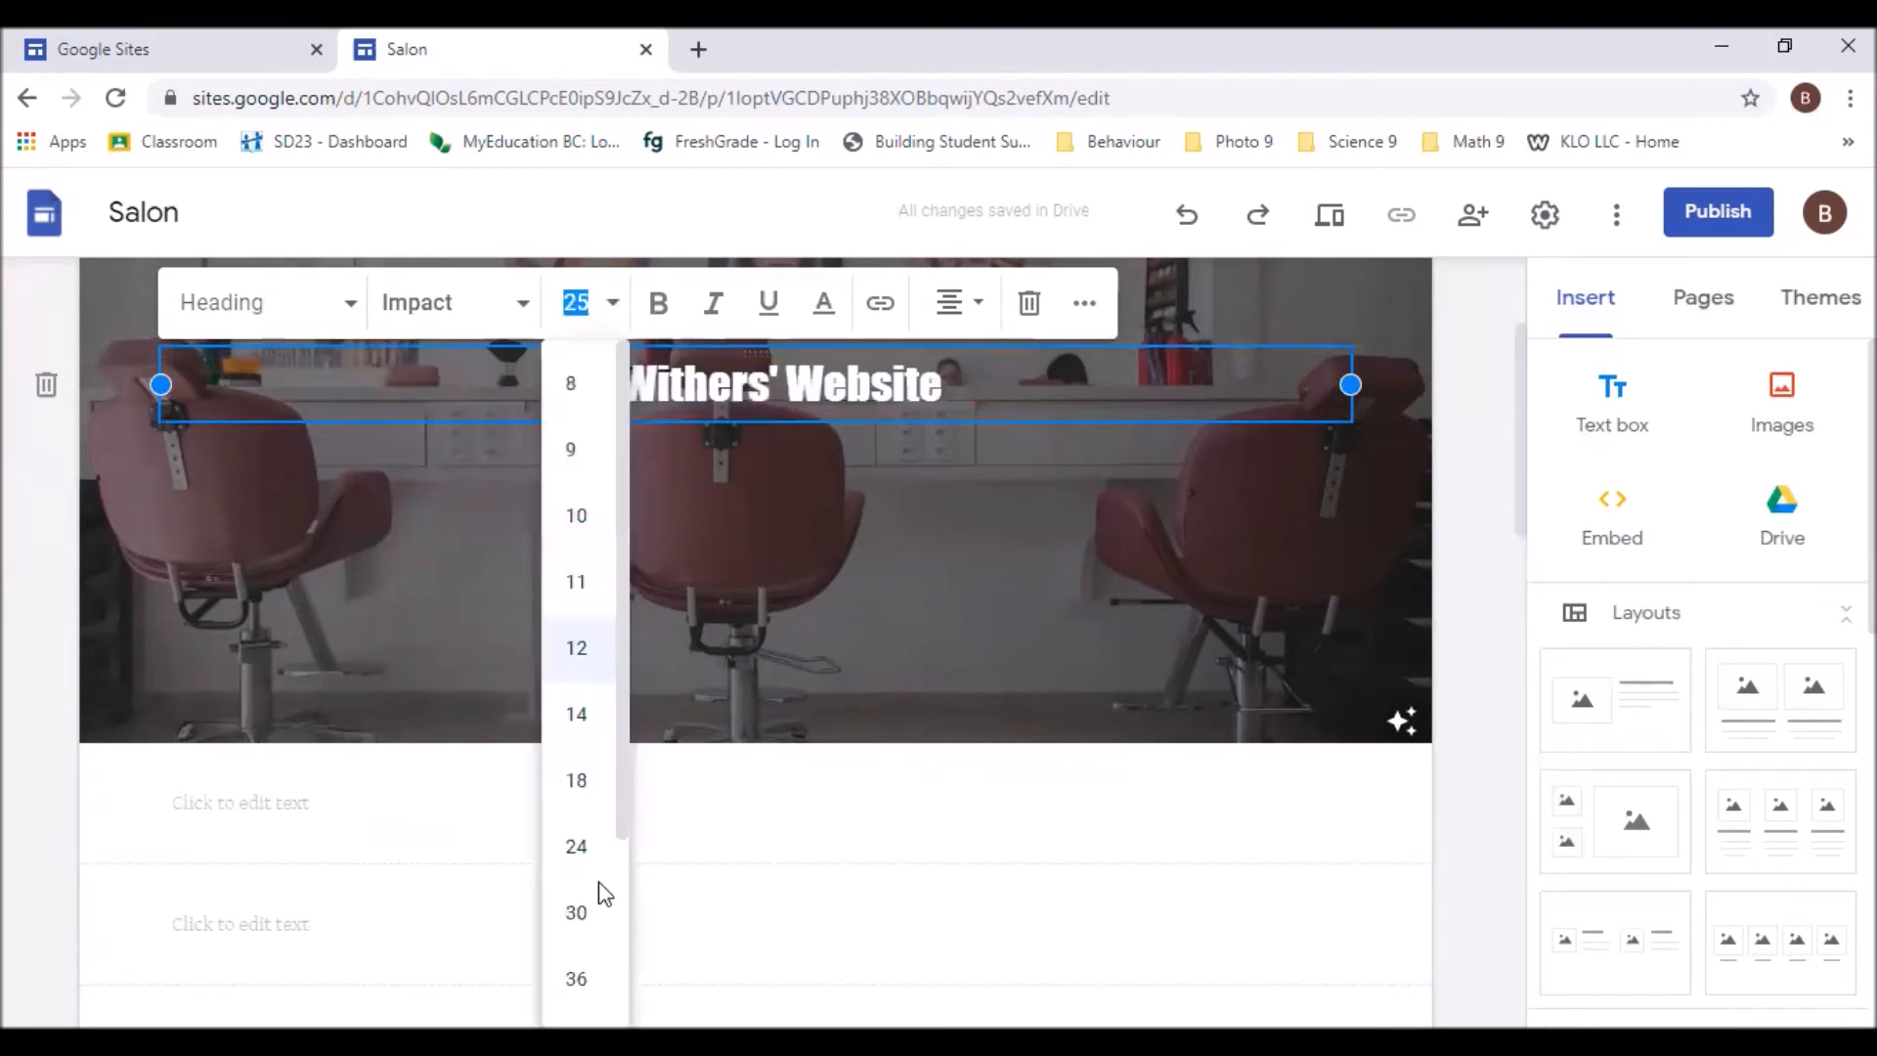
key(Return)
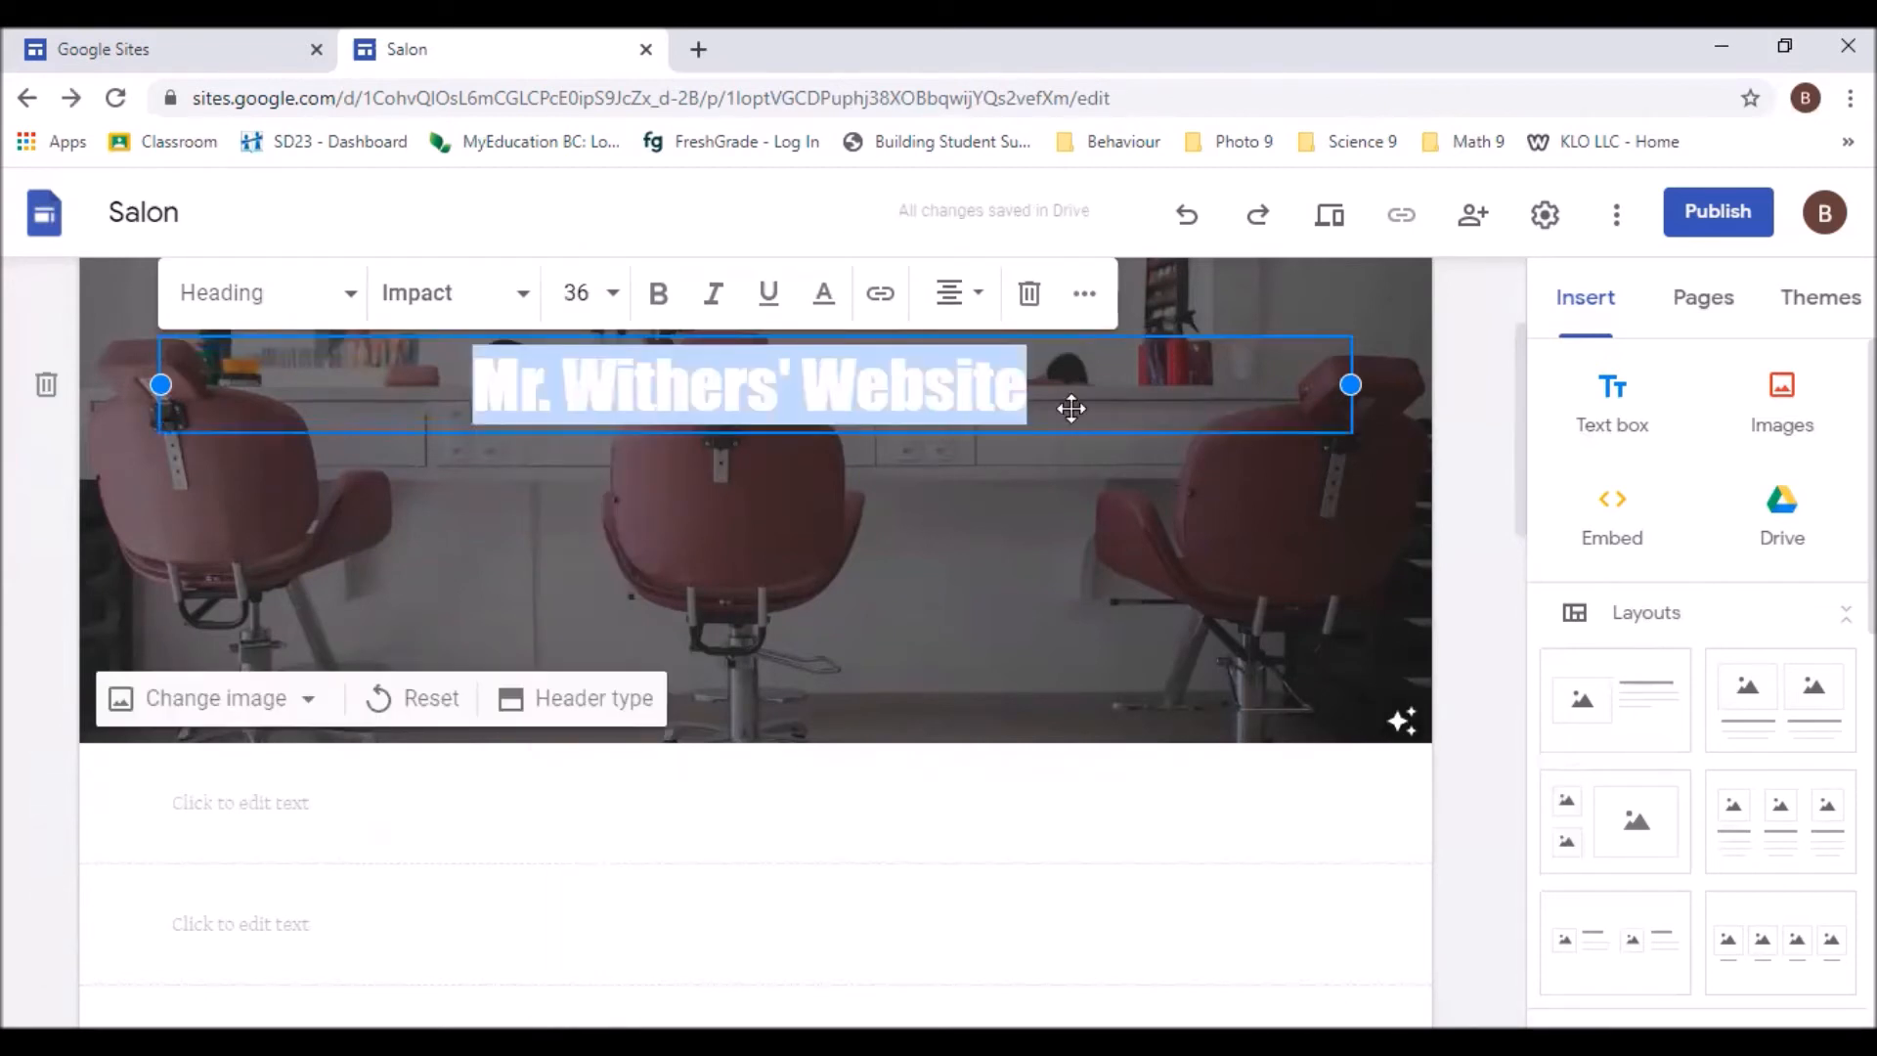
Delete the header text box and undo the deletion
click(1039, 396)
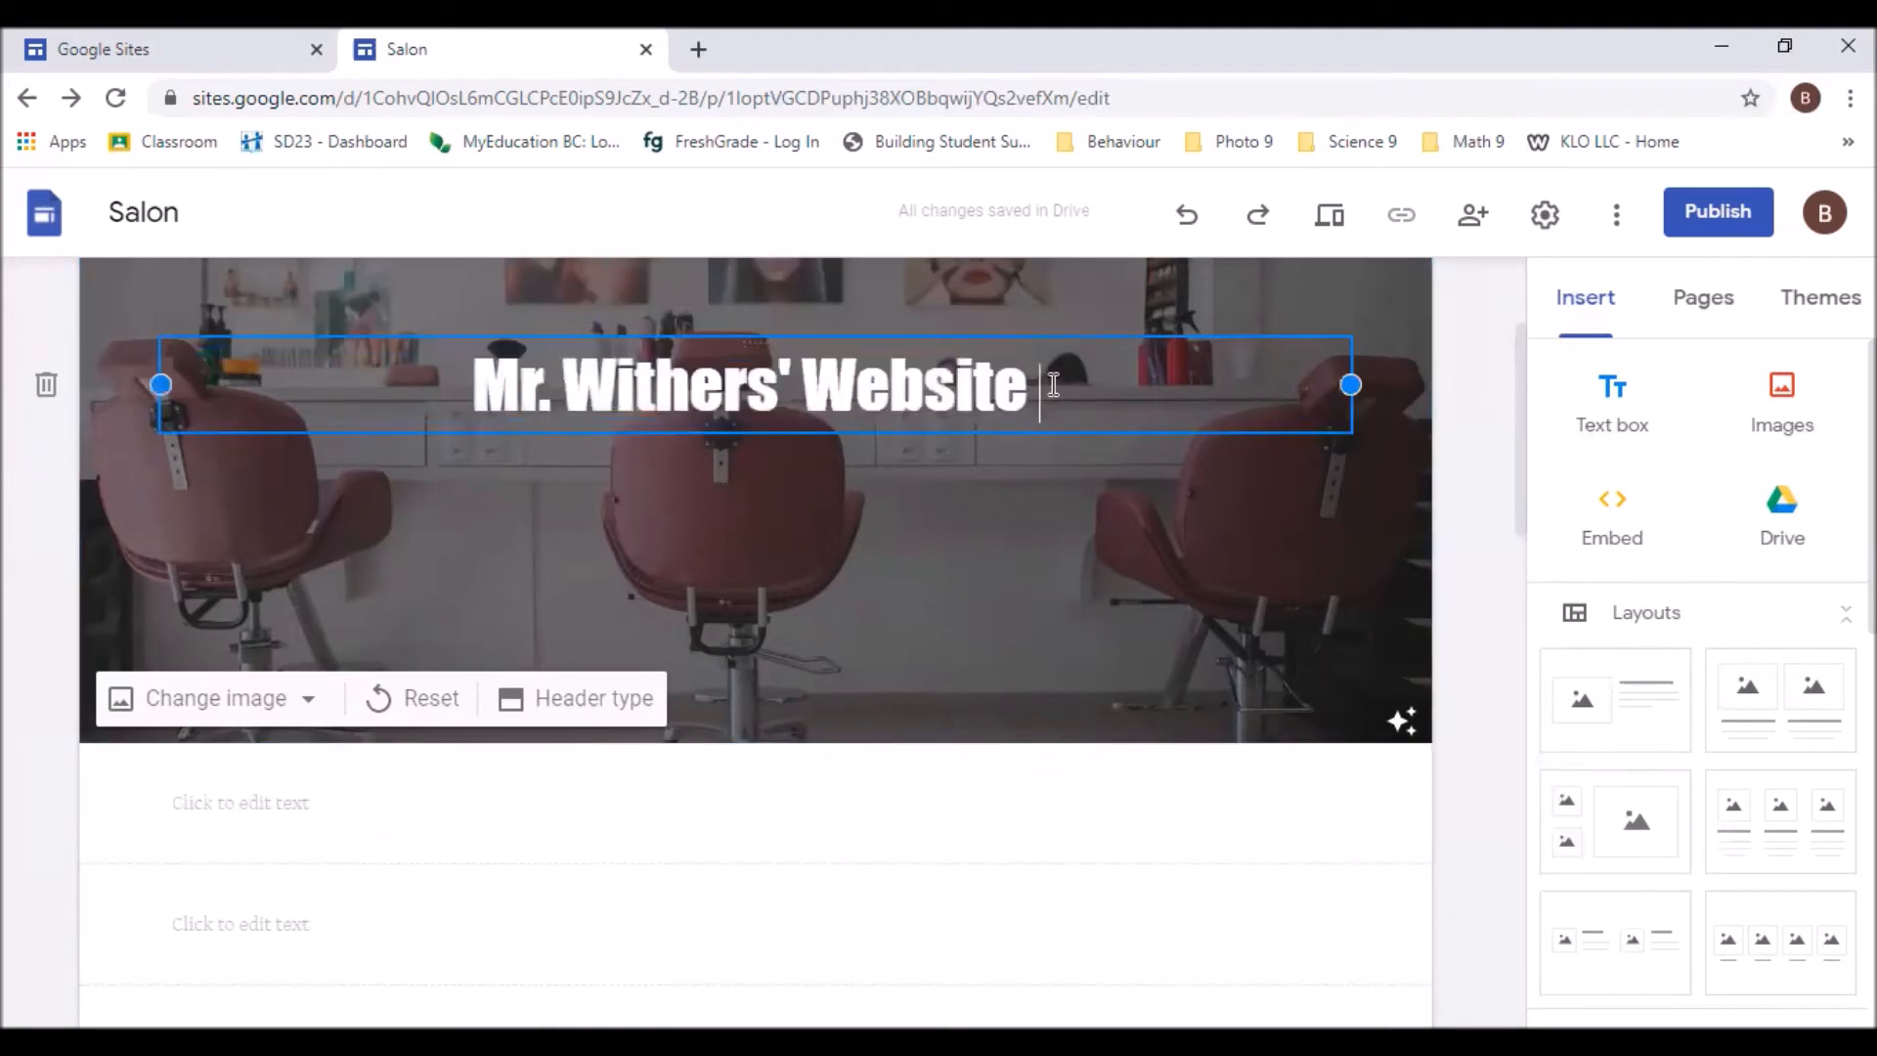
click(1073, 357)
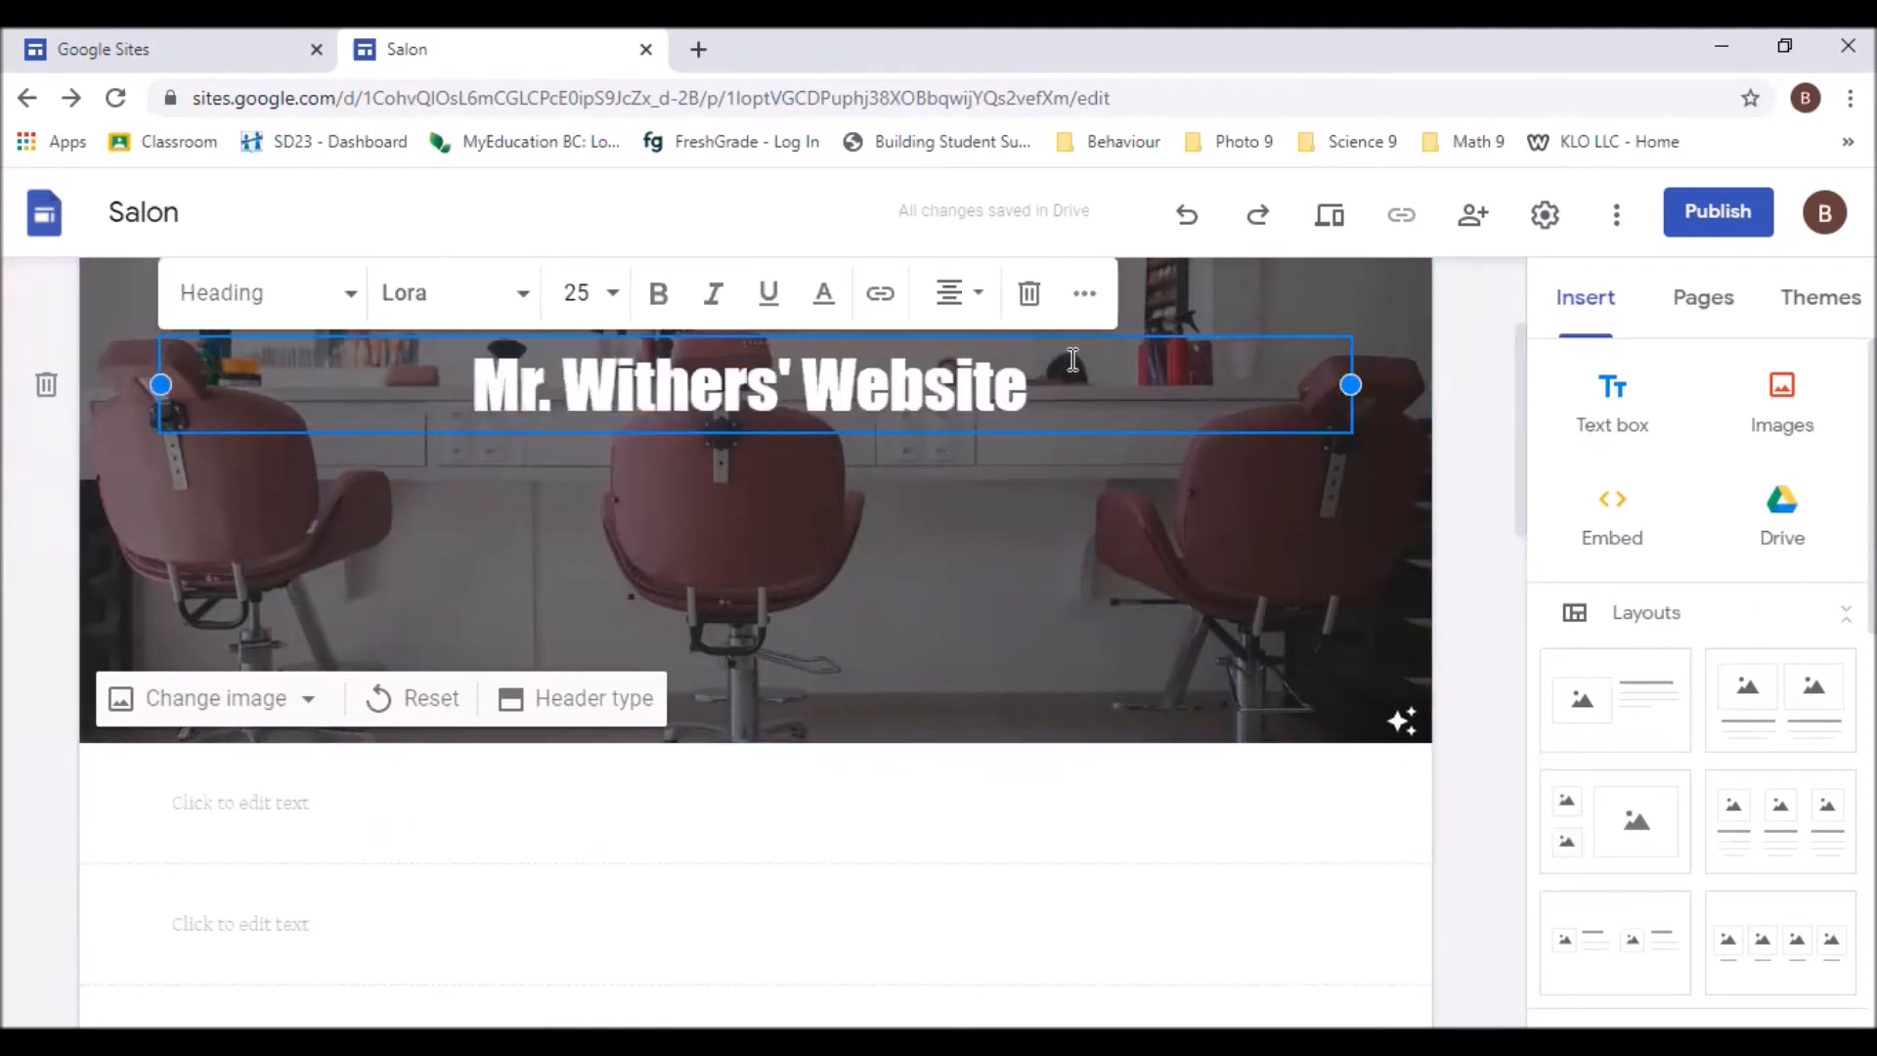
click(1030, 293)
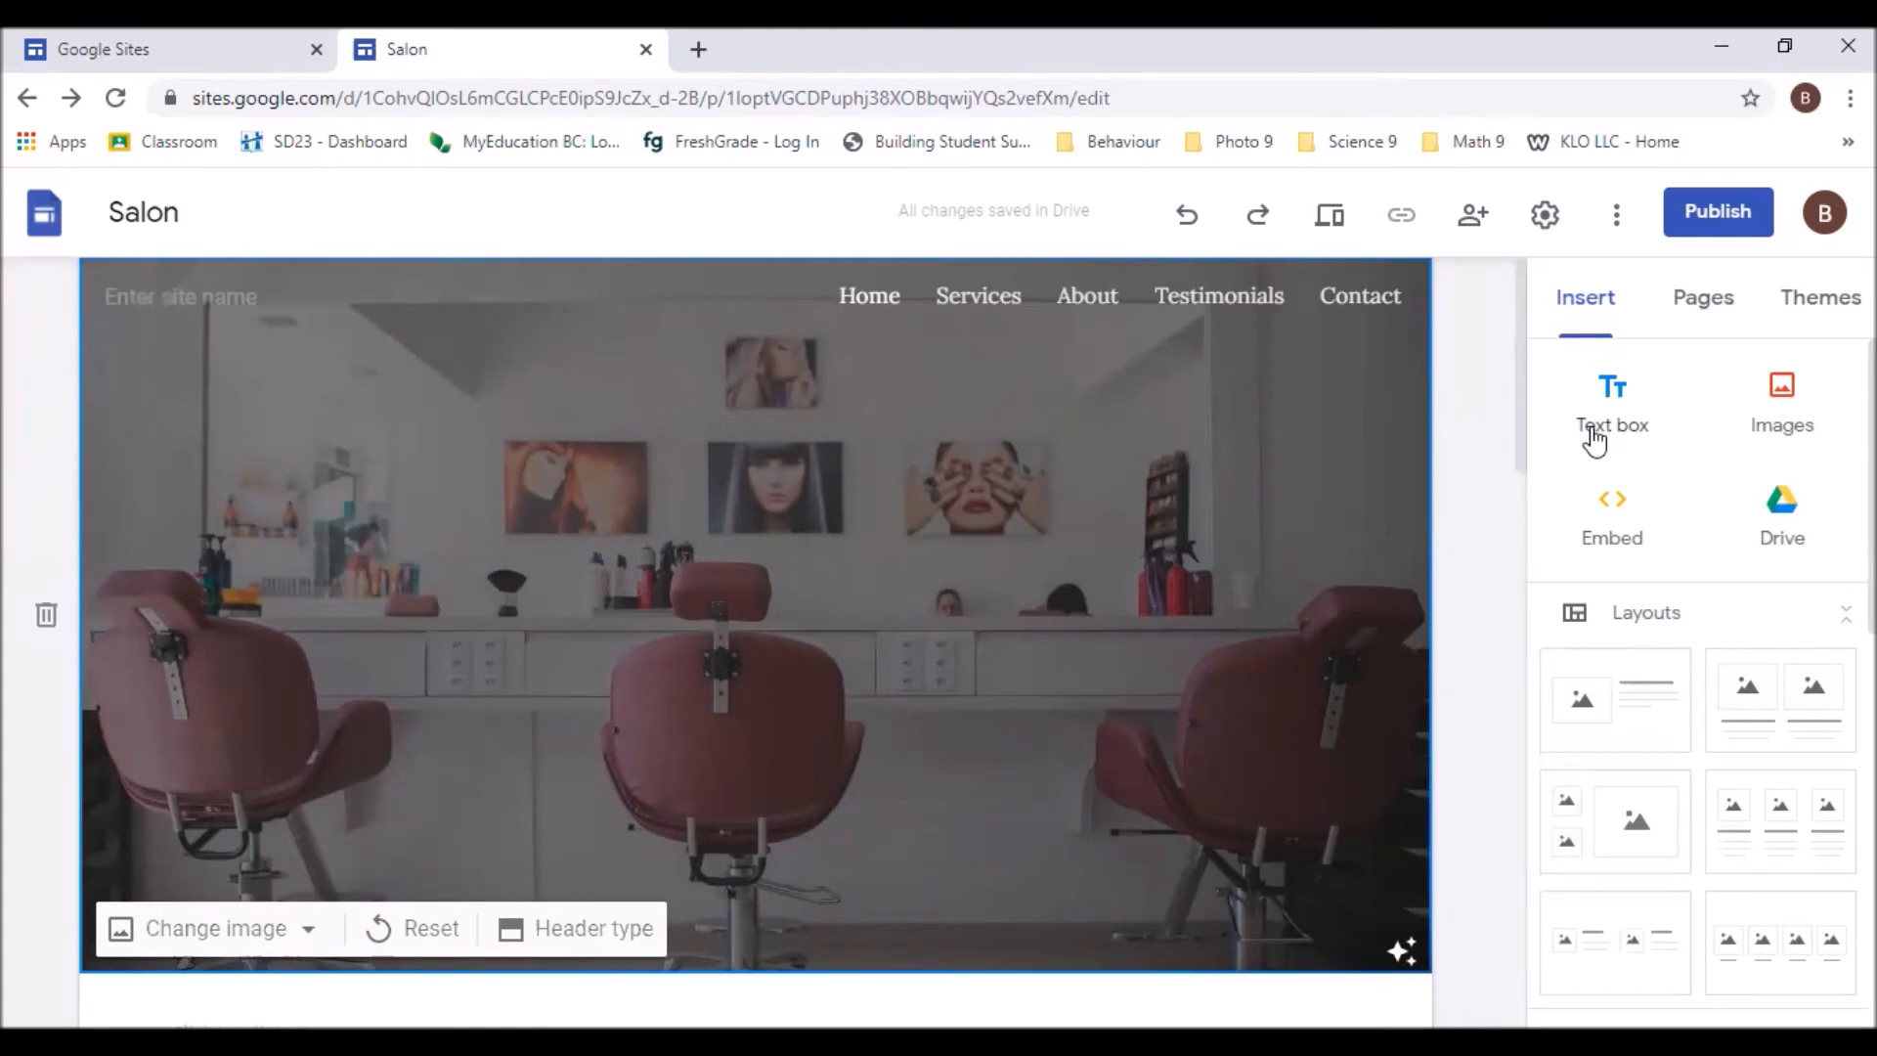
key(ctrl+z)
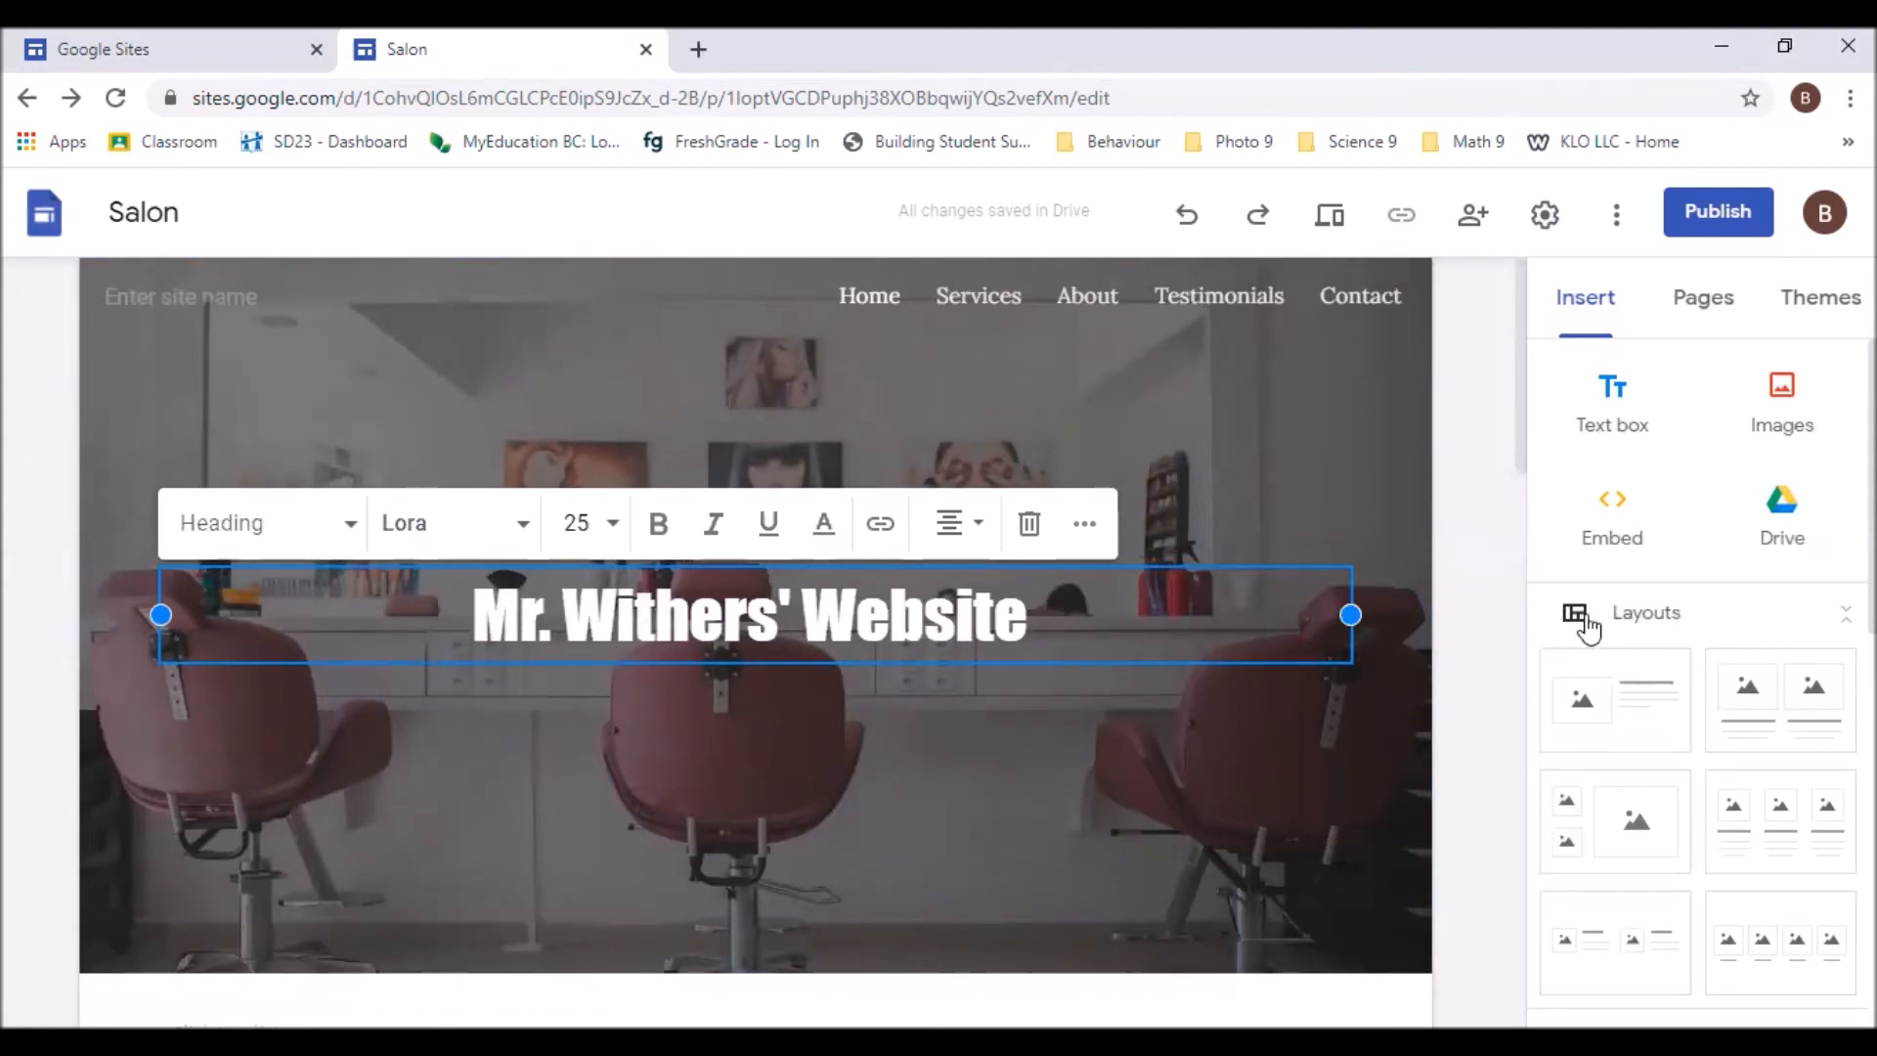
Insert the layout with three columns, each holding an image placeholder, a heading and a text field
scroll(1589, 625, down, 2)
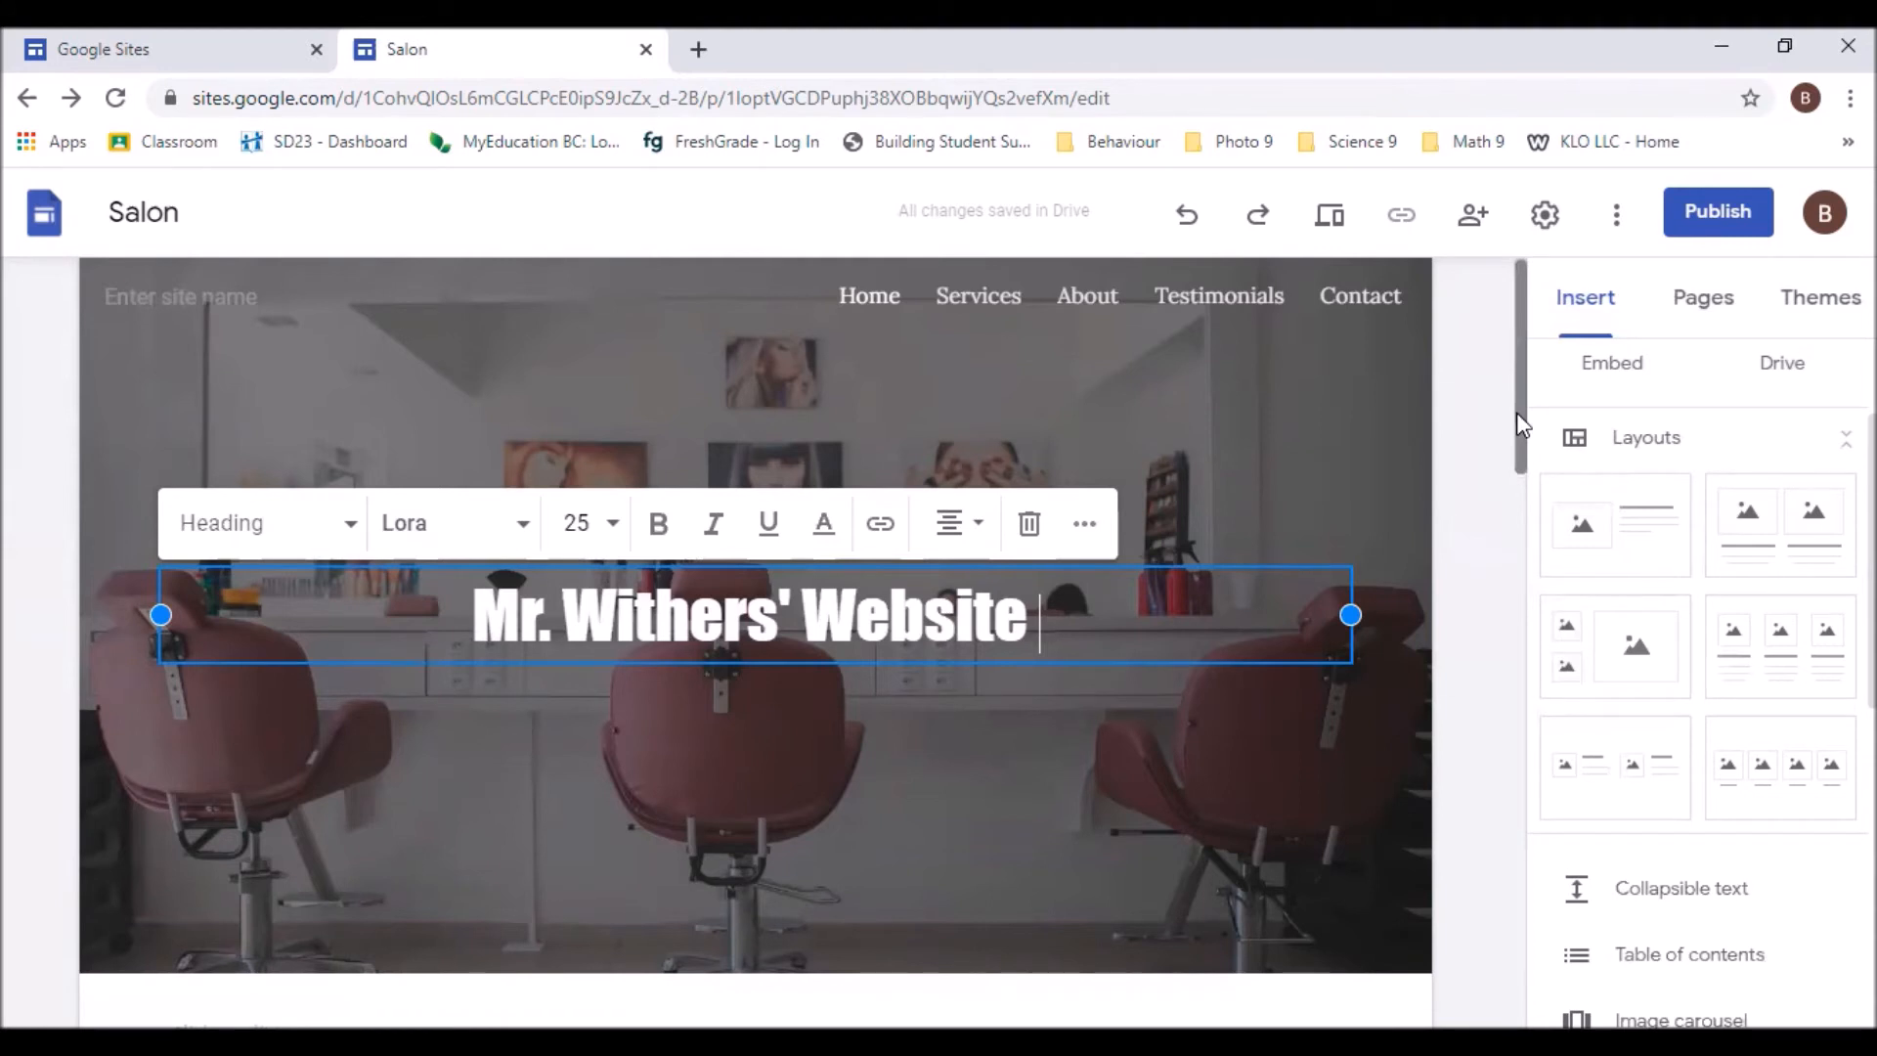
scroll(1515, 481, down, 1)
scroll(1505, 519, down, 3)
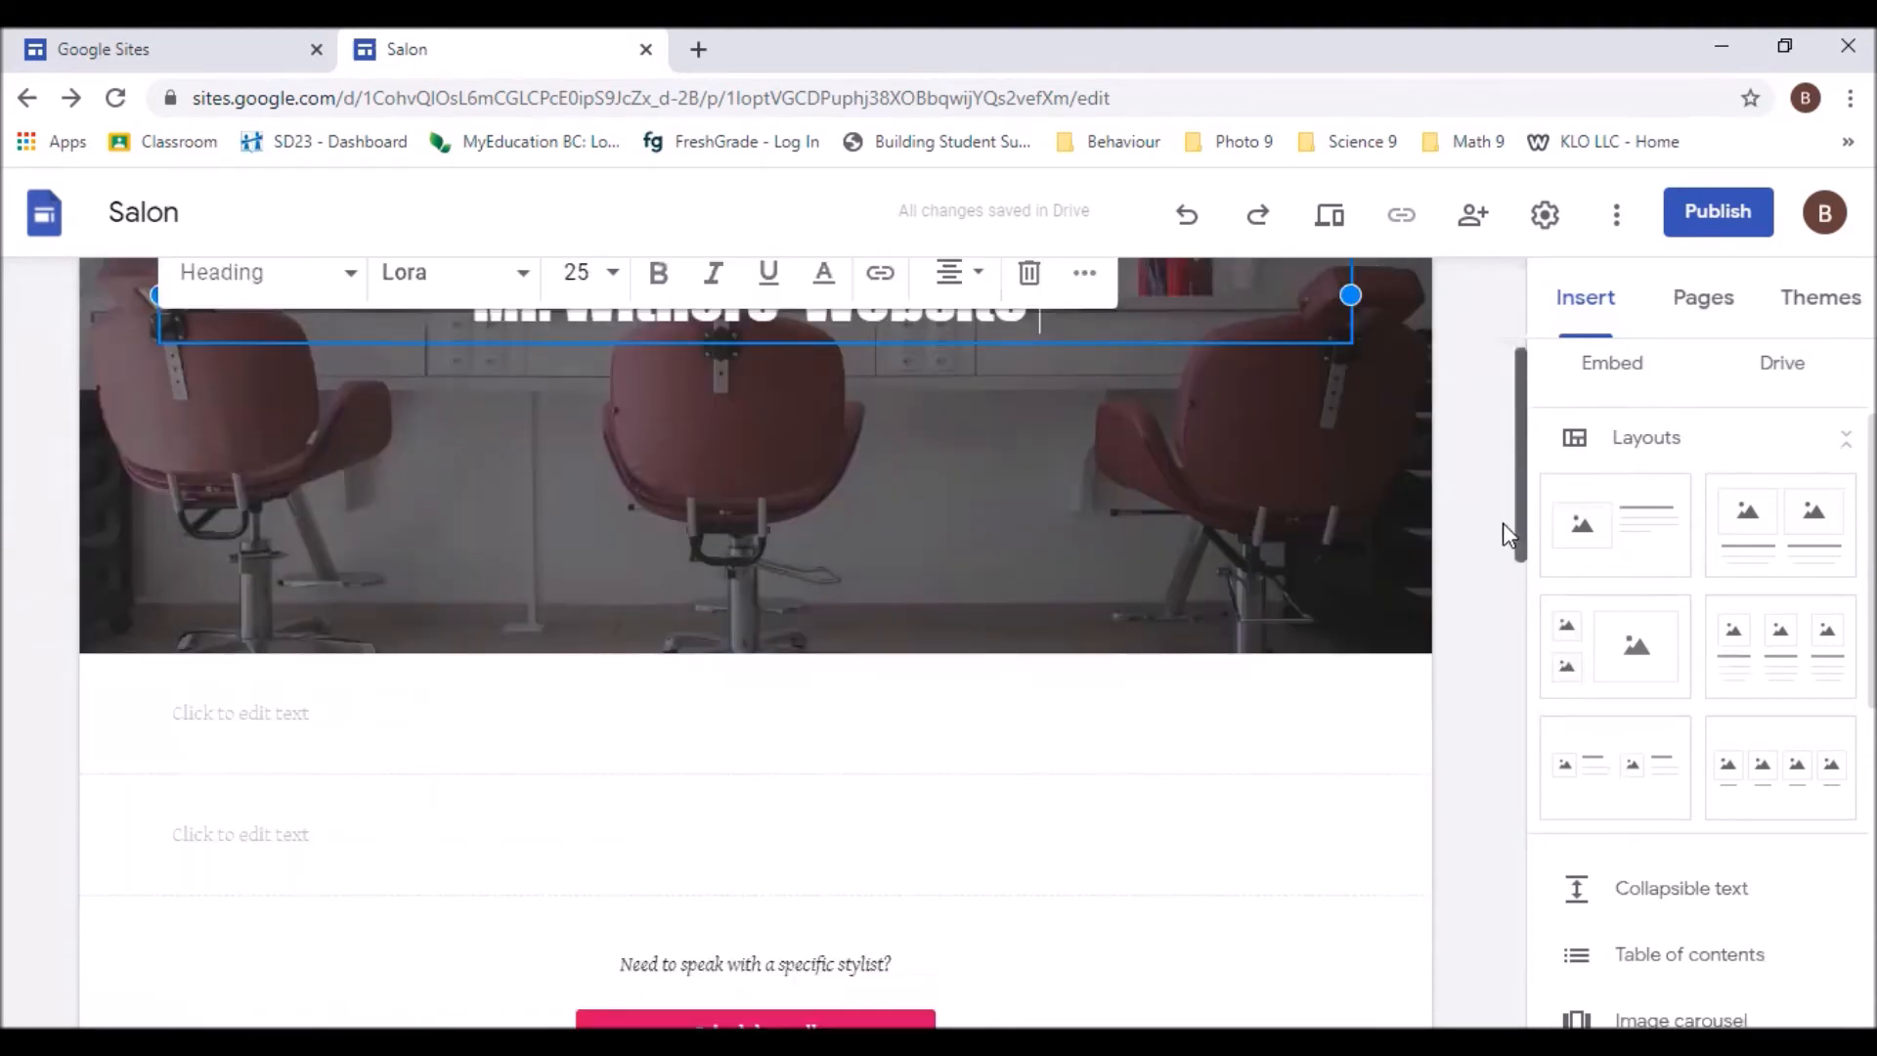
scroll(740, 649, down, 1)
click(548, 652)
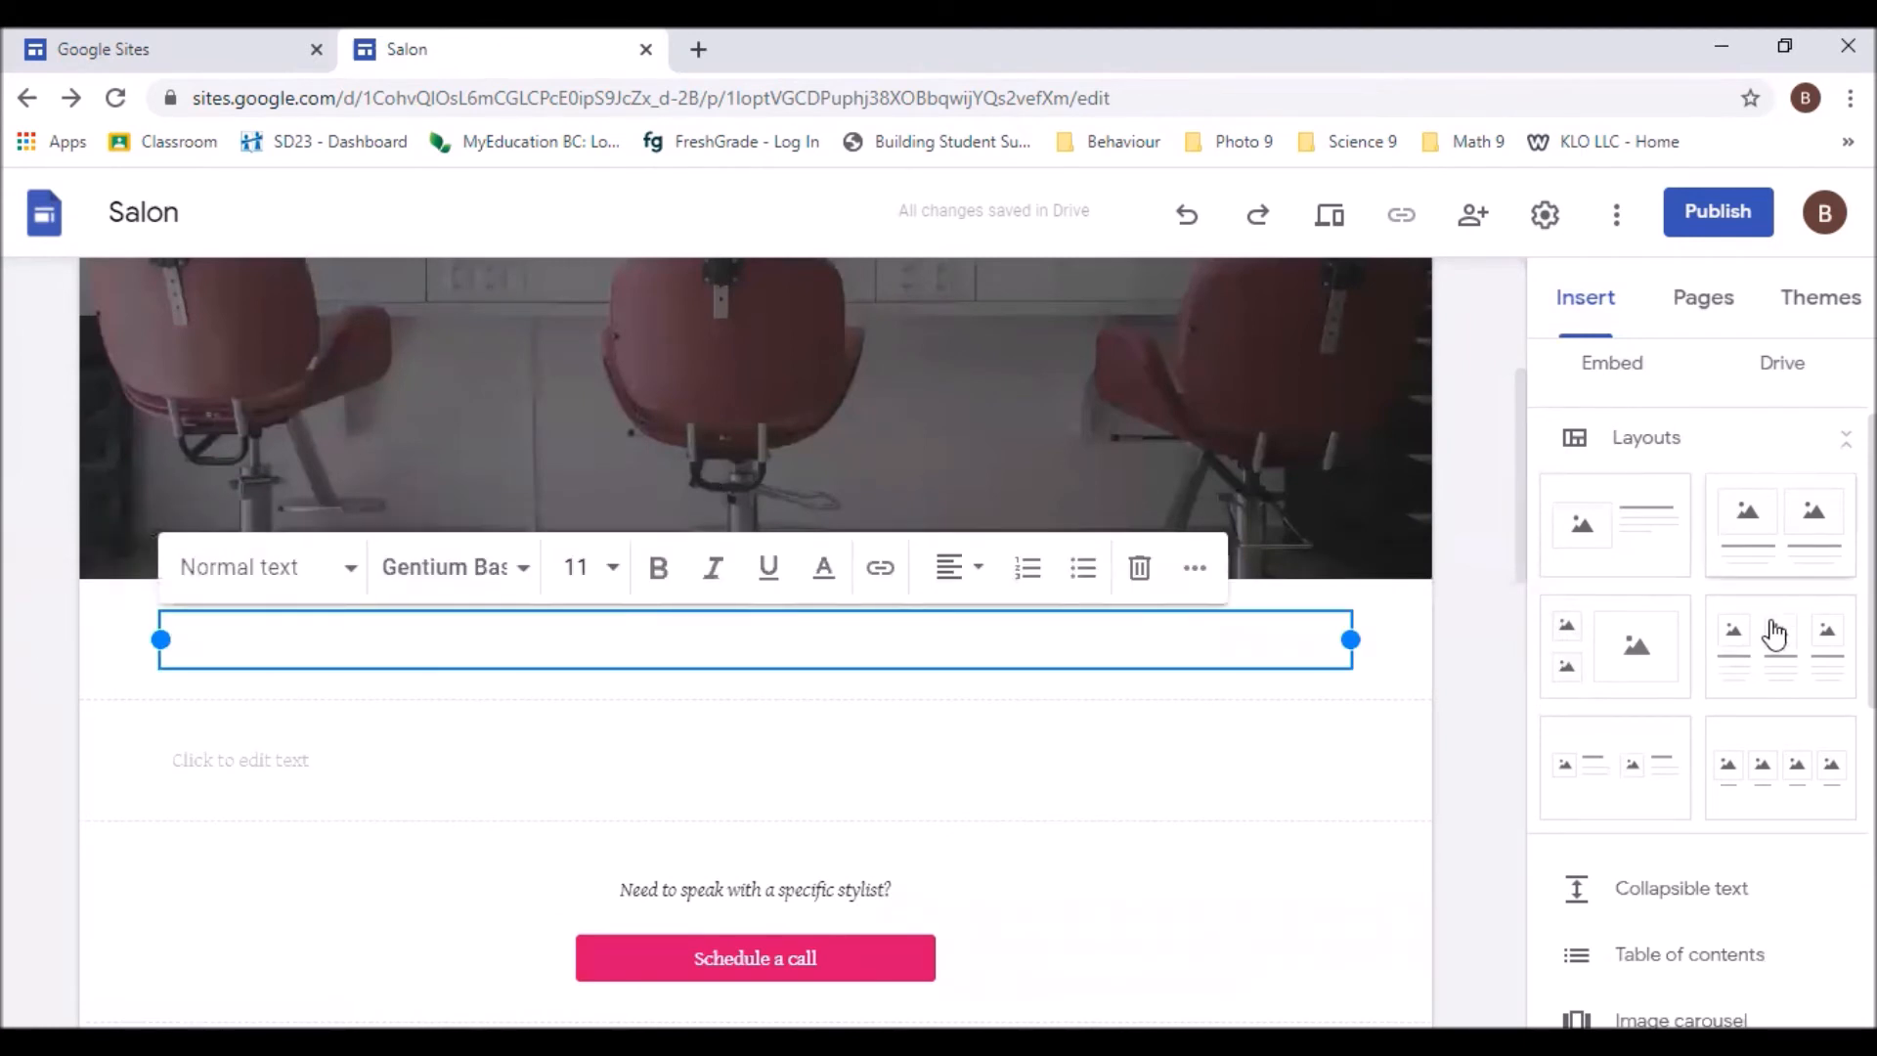
click(1813, 662)
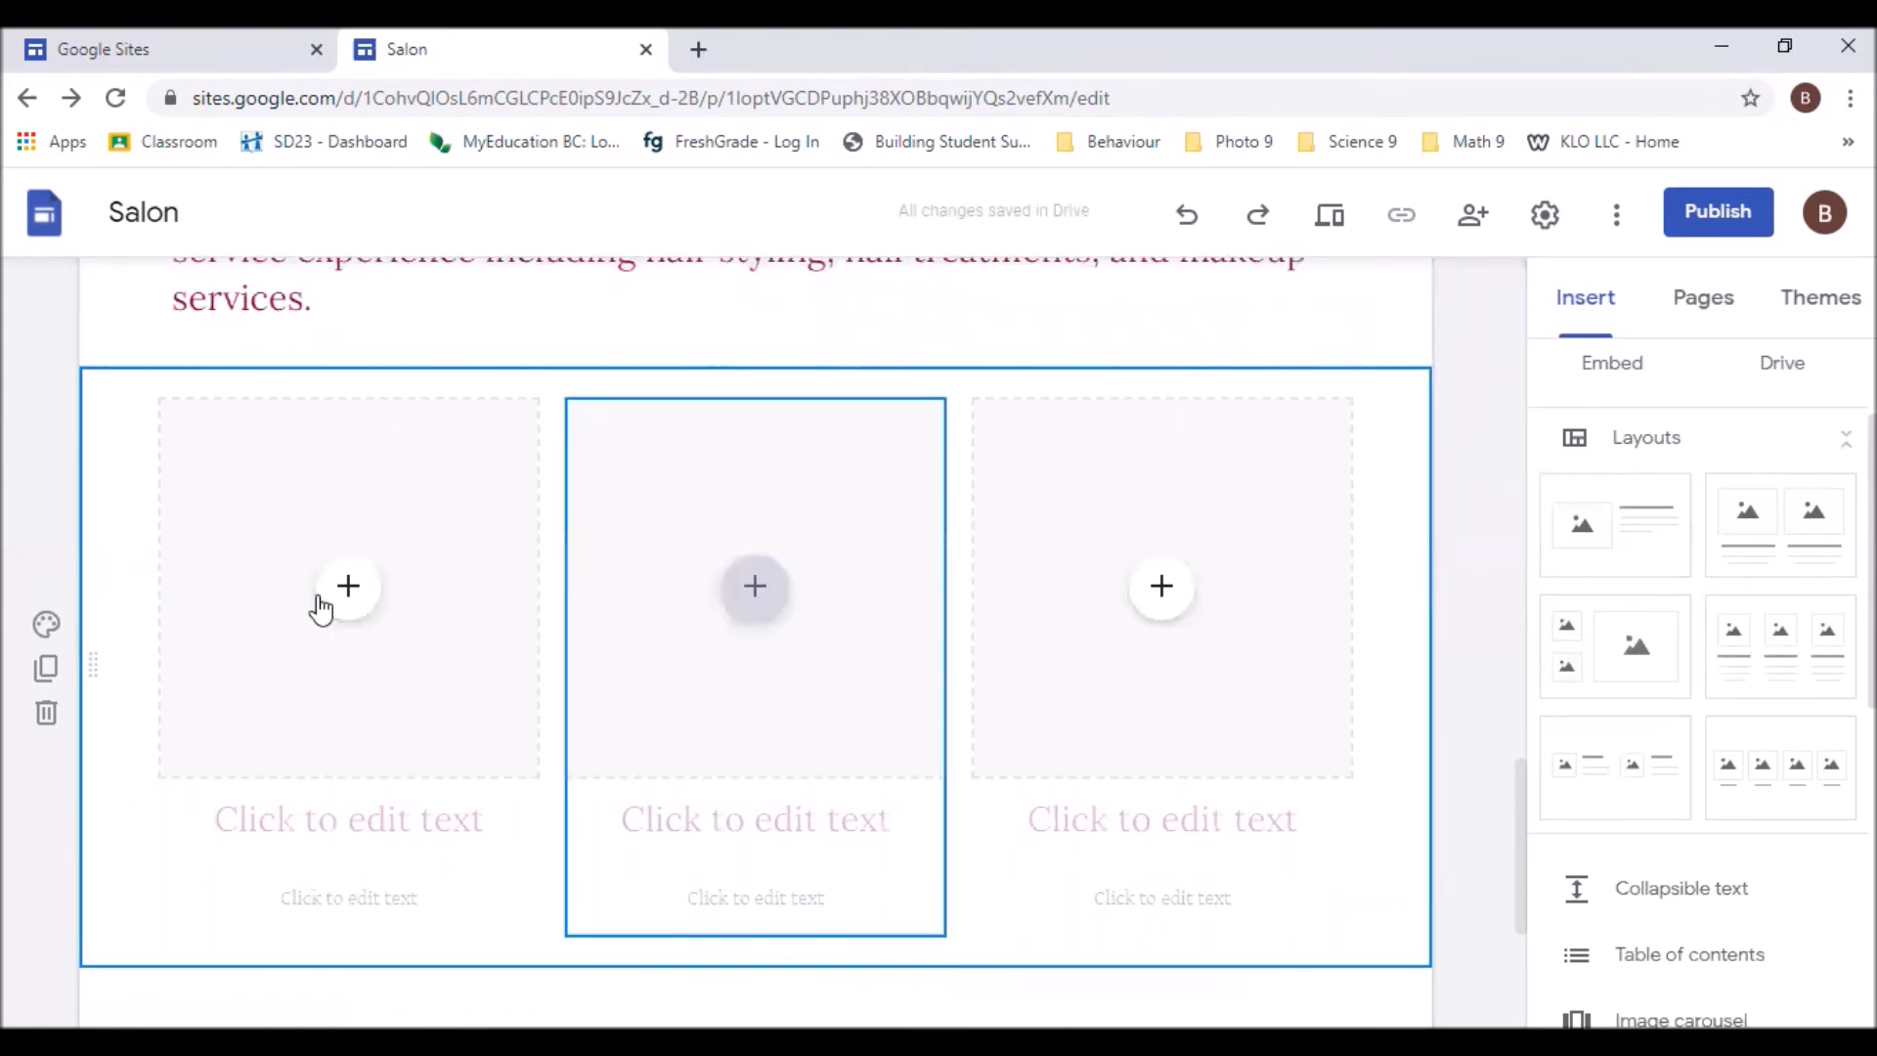
View the content options for the first image placeholder in the three-column section
click(329, 600)
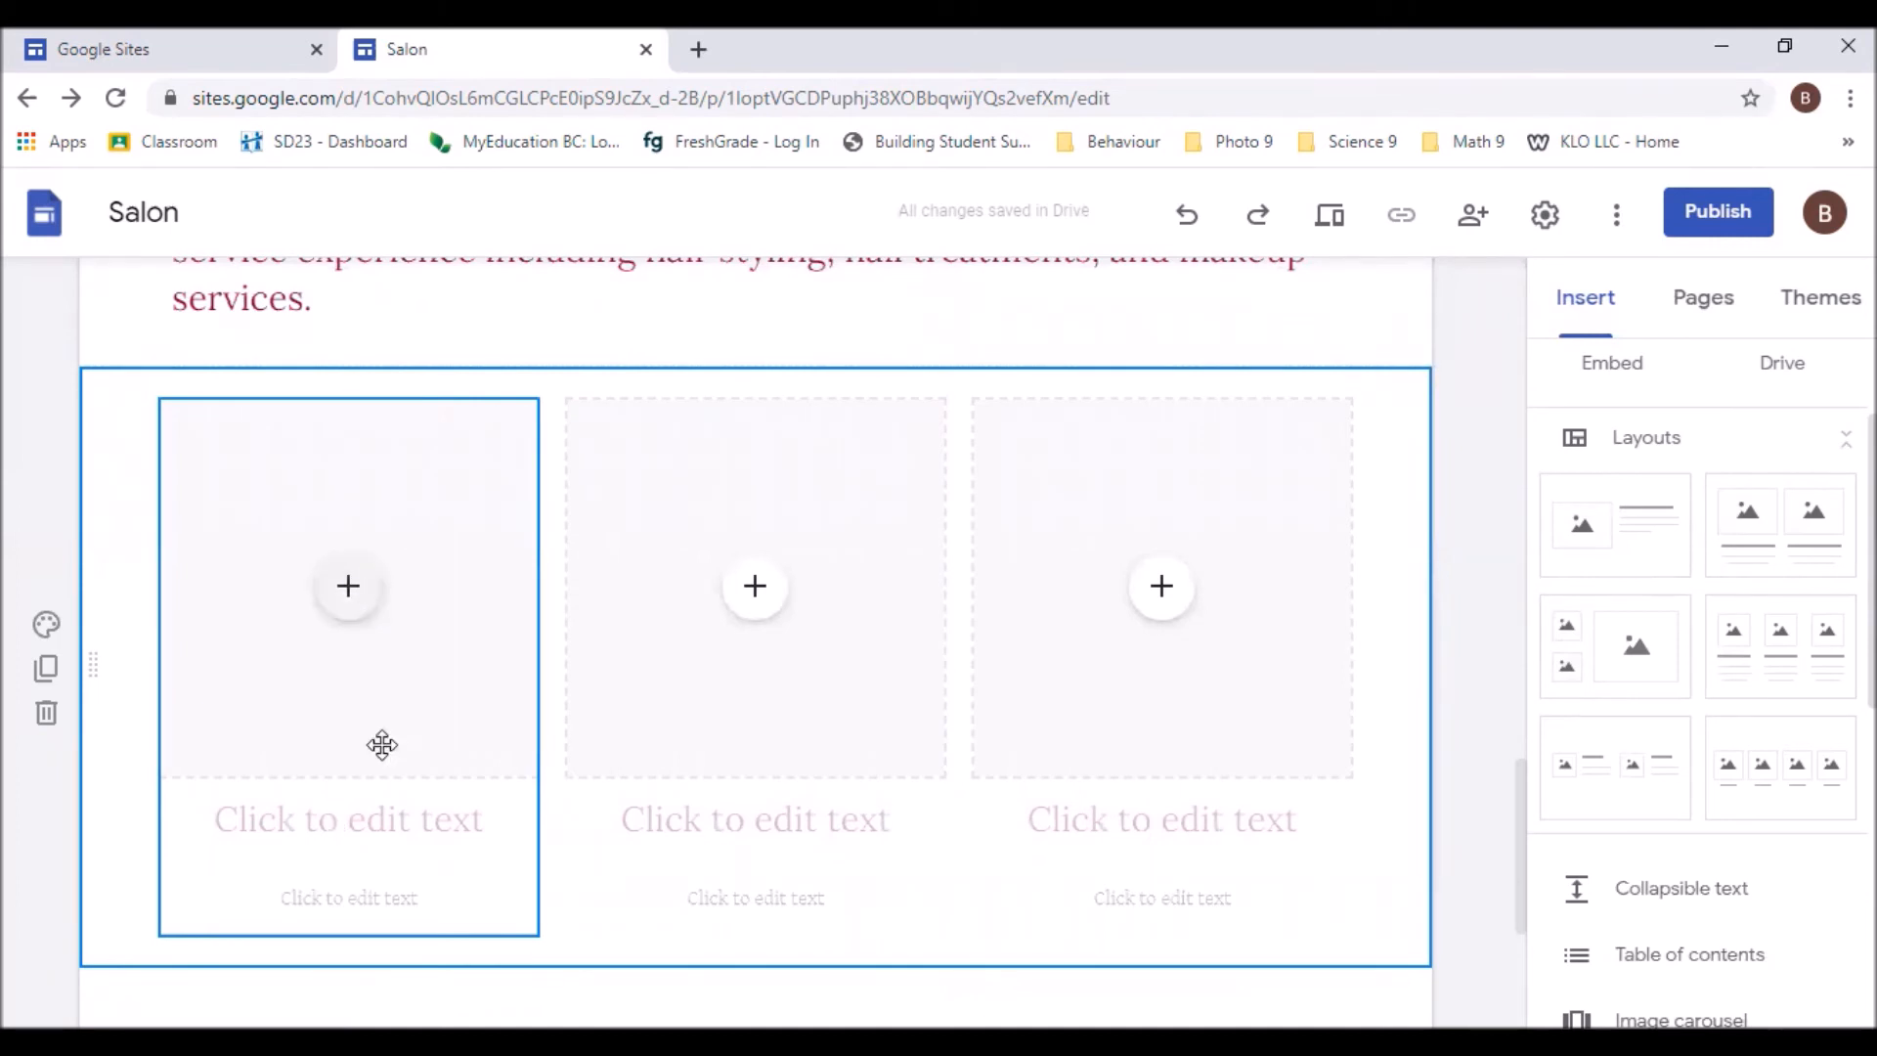
click(349, 616)
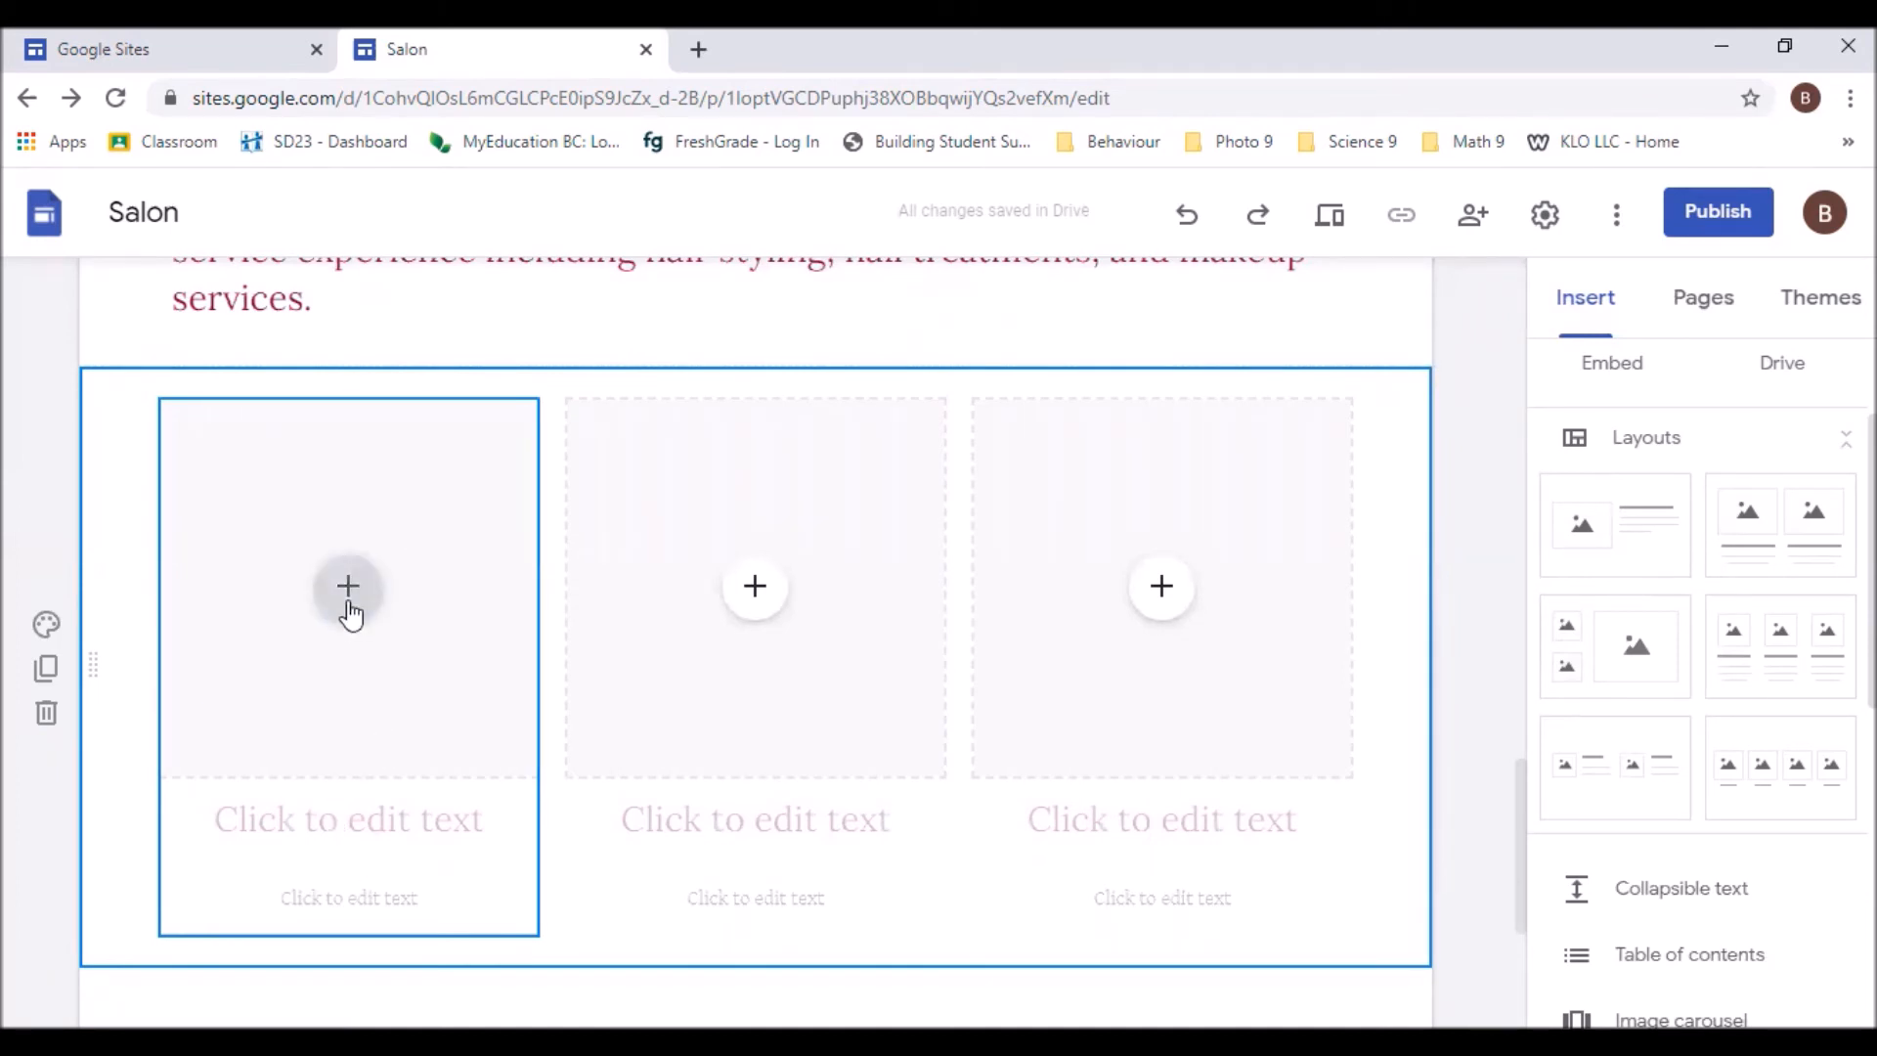
click(349, 616)
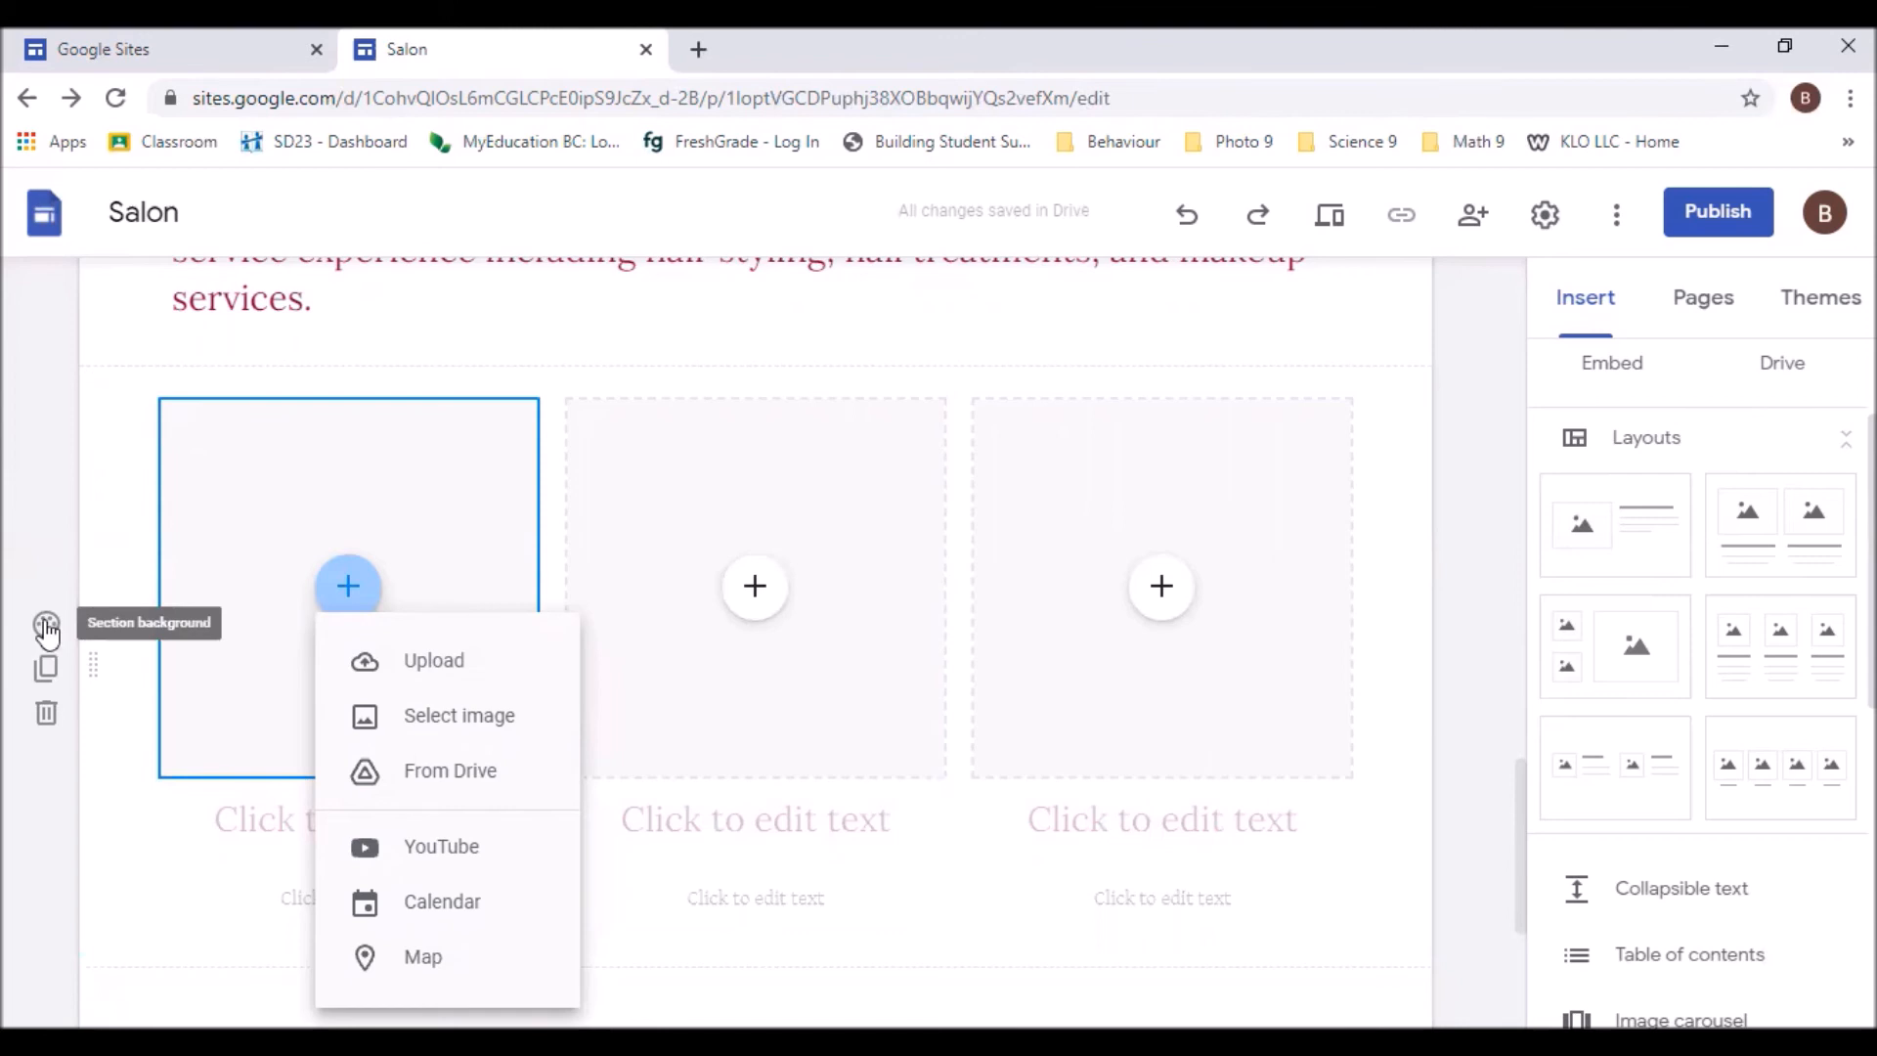
click(46, 627)
click(48, 630)
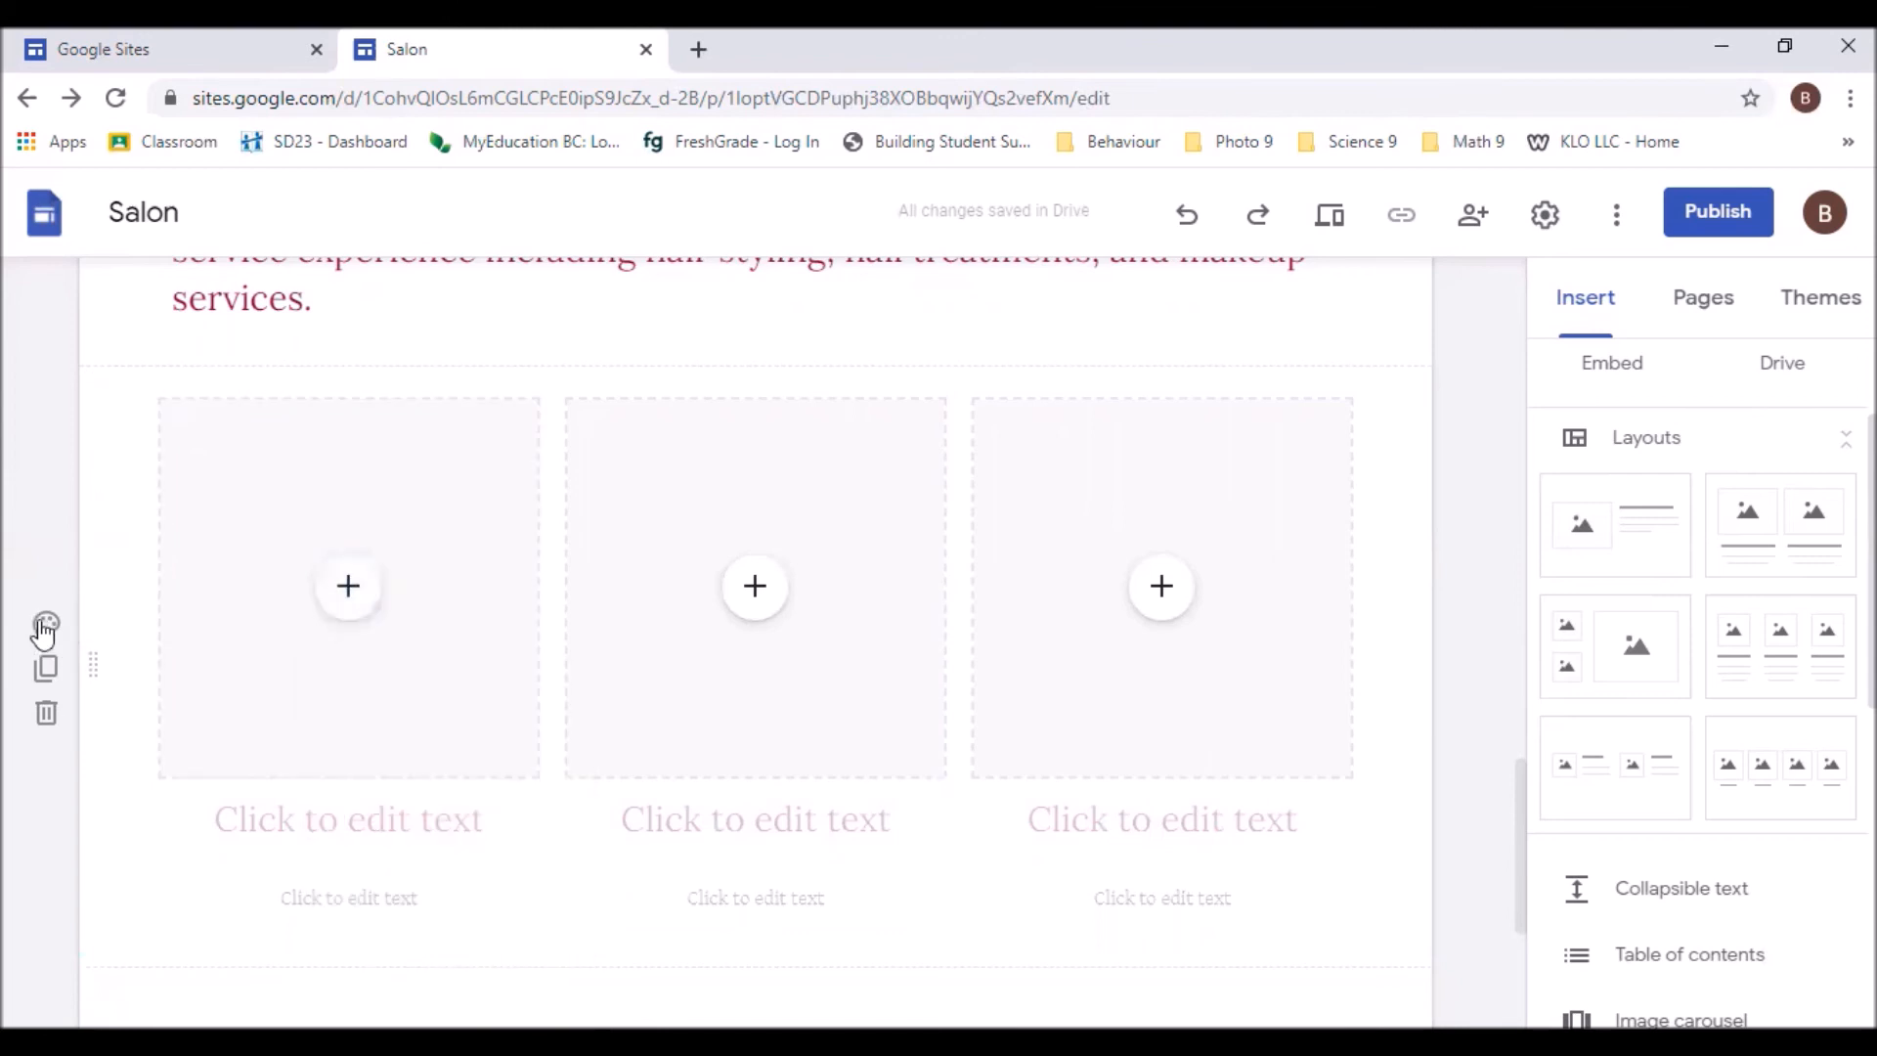
Set the three-column section's background to Emphasis 2
click(46, 626)
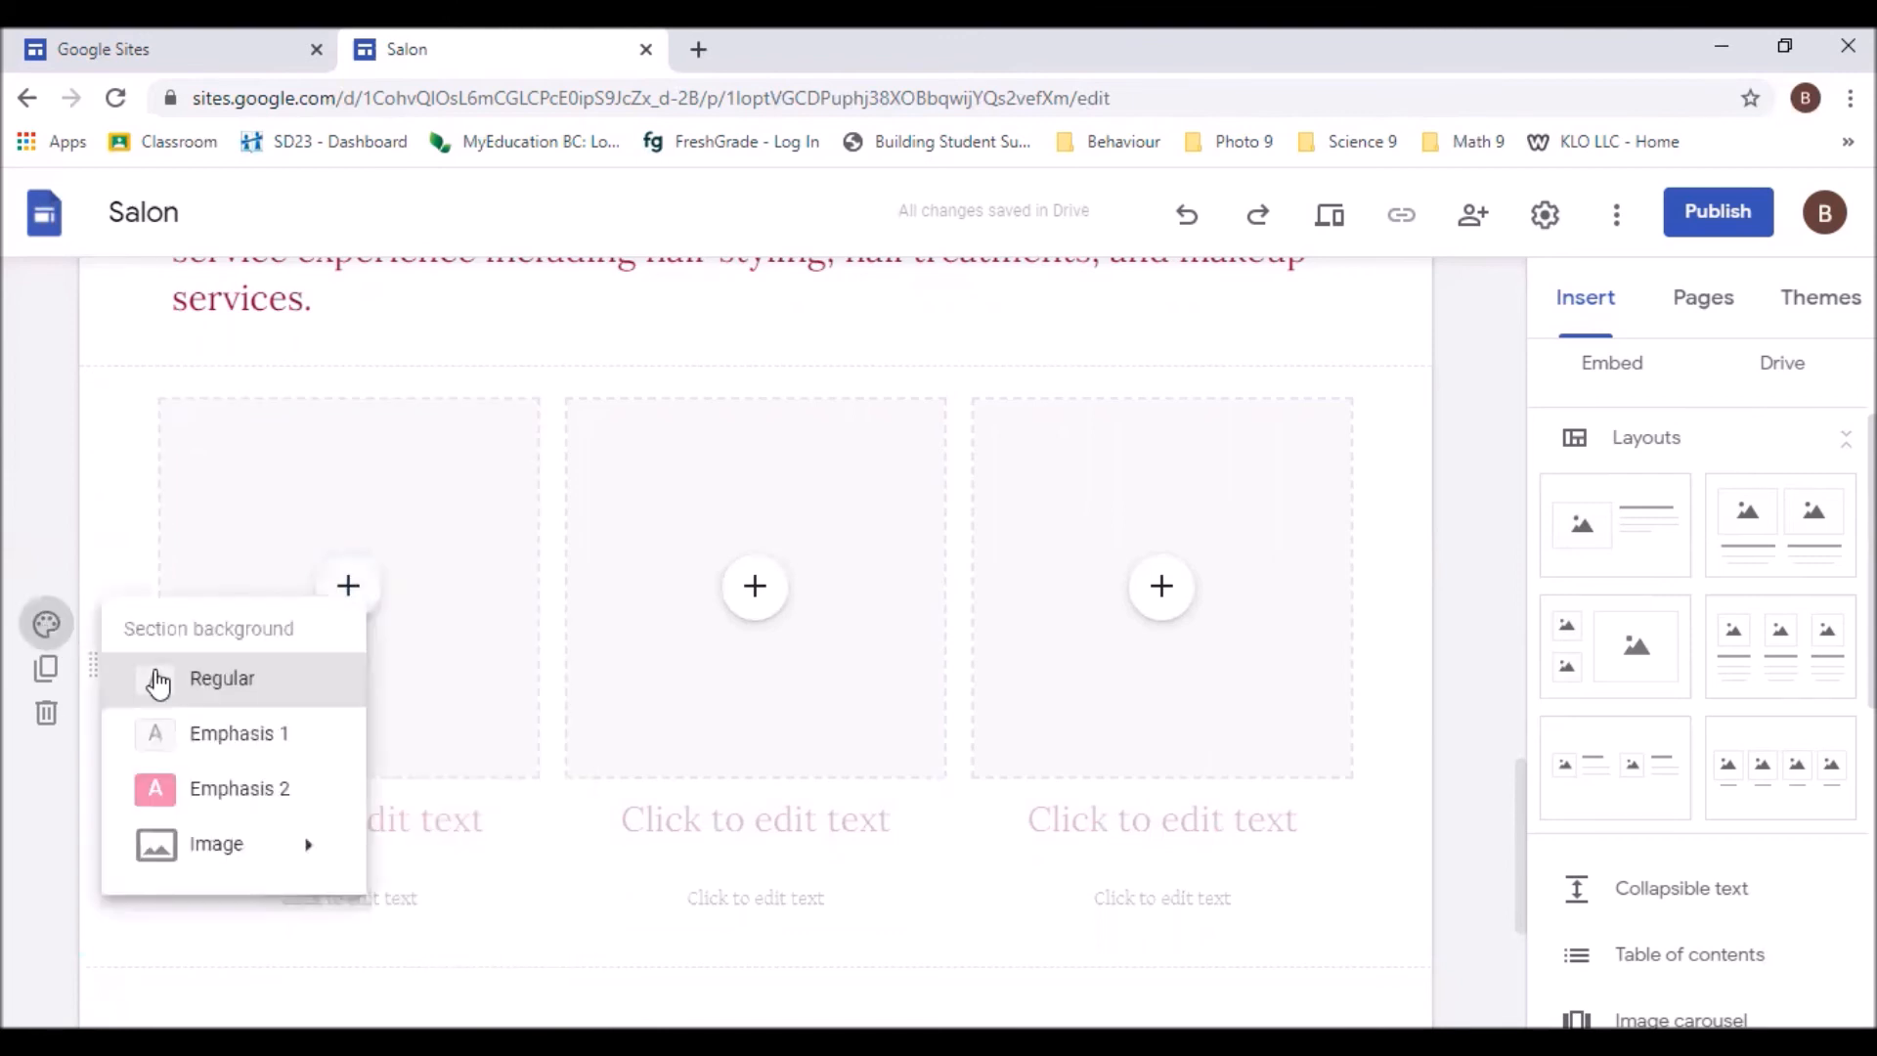
click(221, 785)
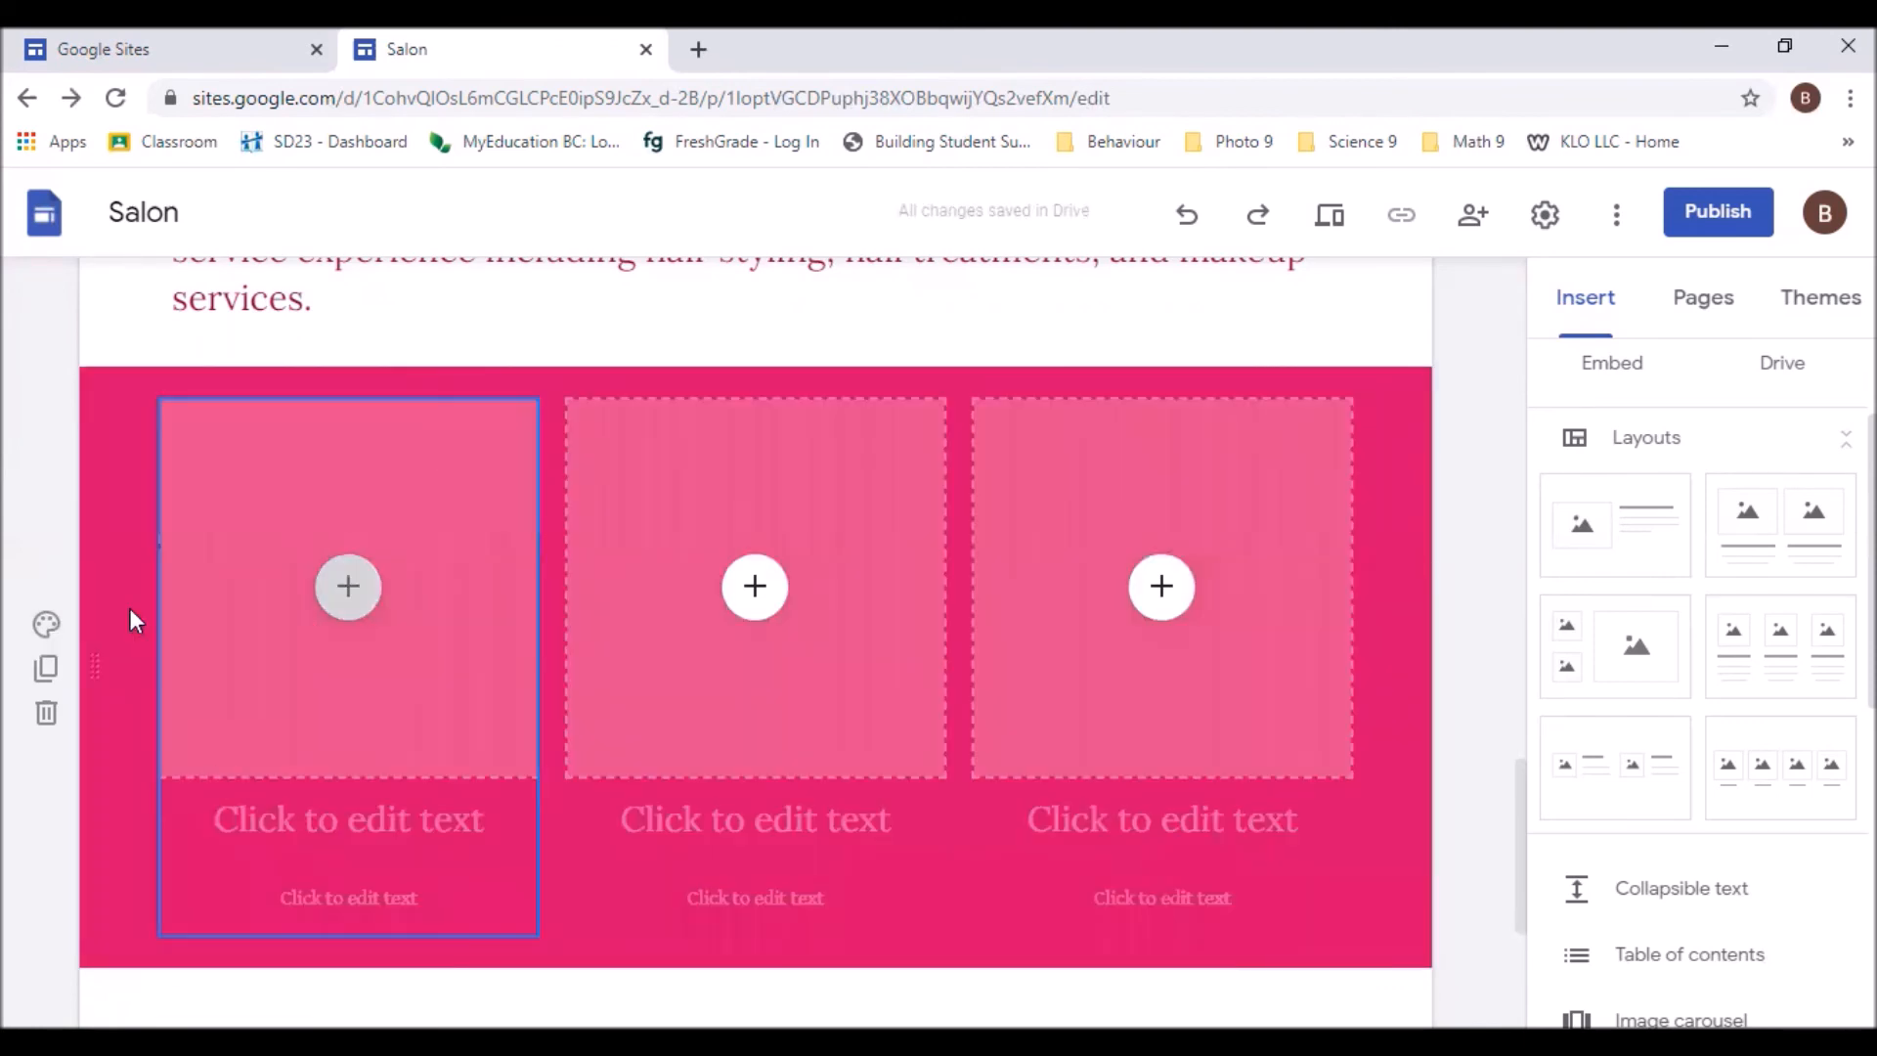
click(45, 630)
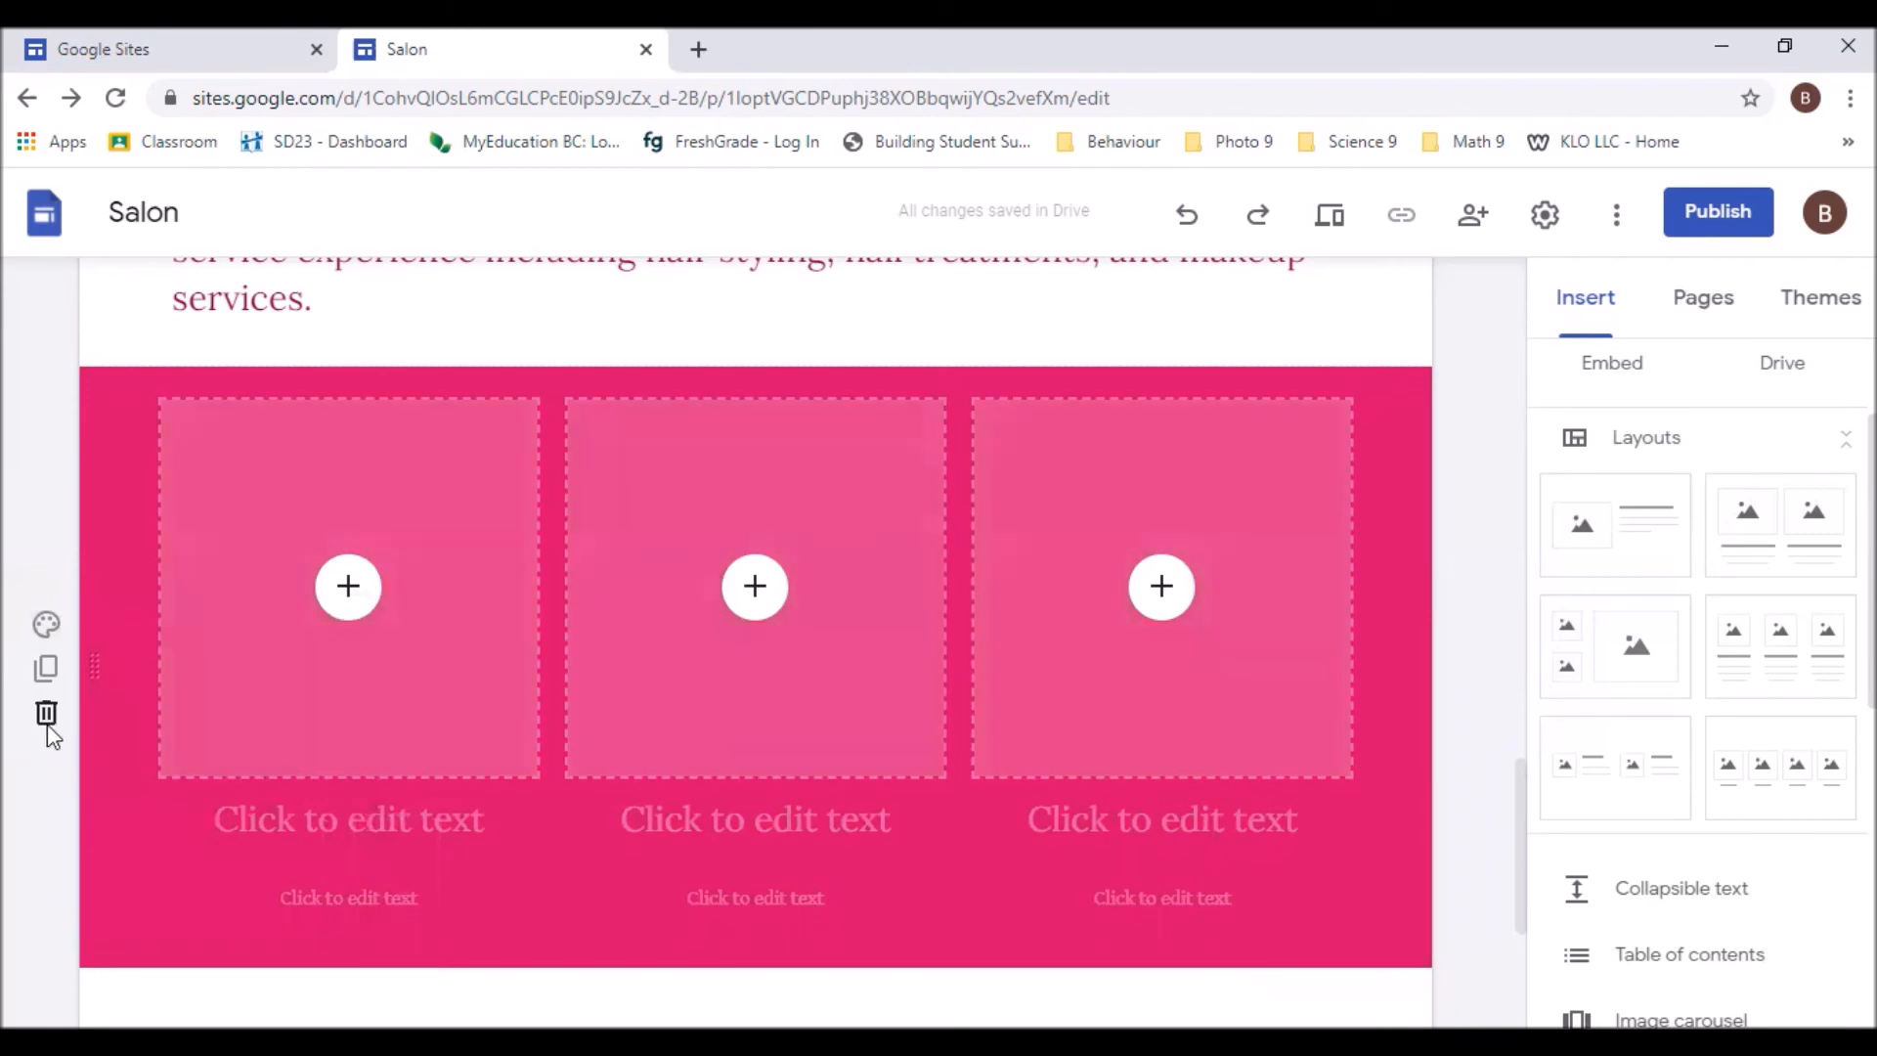
Delete the three-column section from the page
click(47, 724)
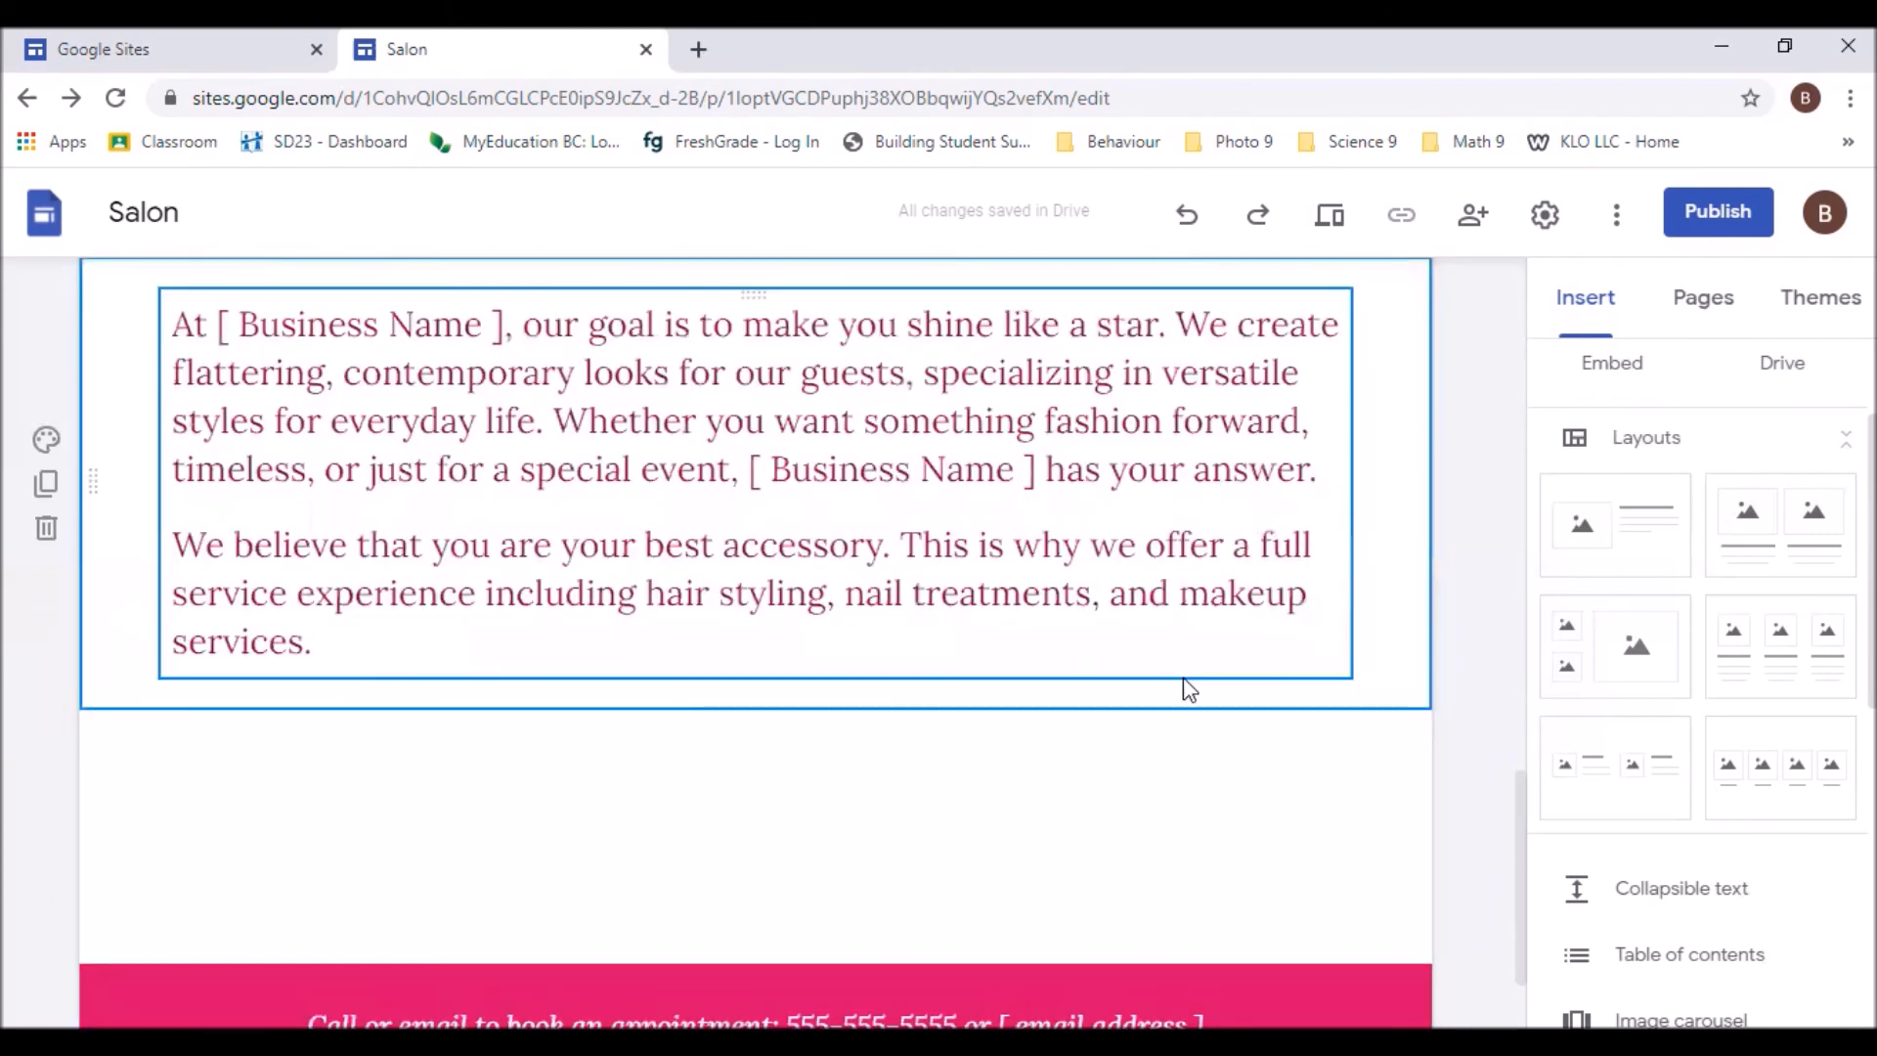
scroll(1337, 753, down, 2)
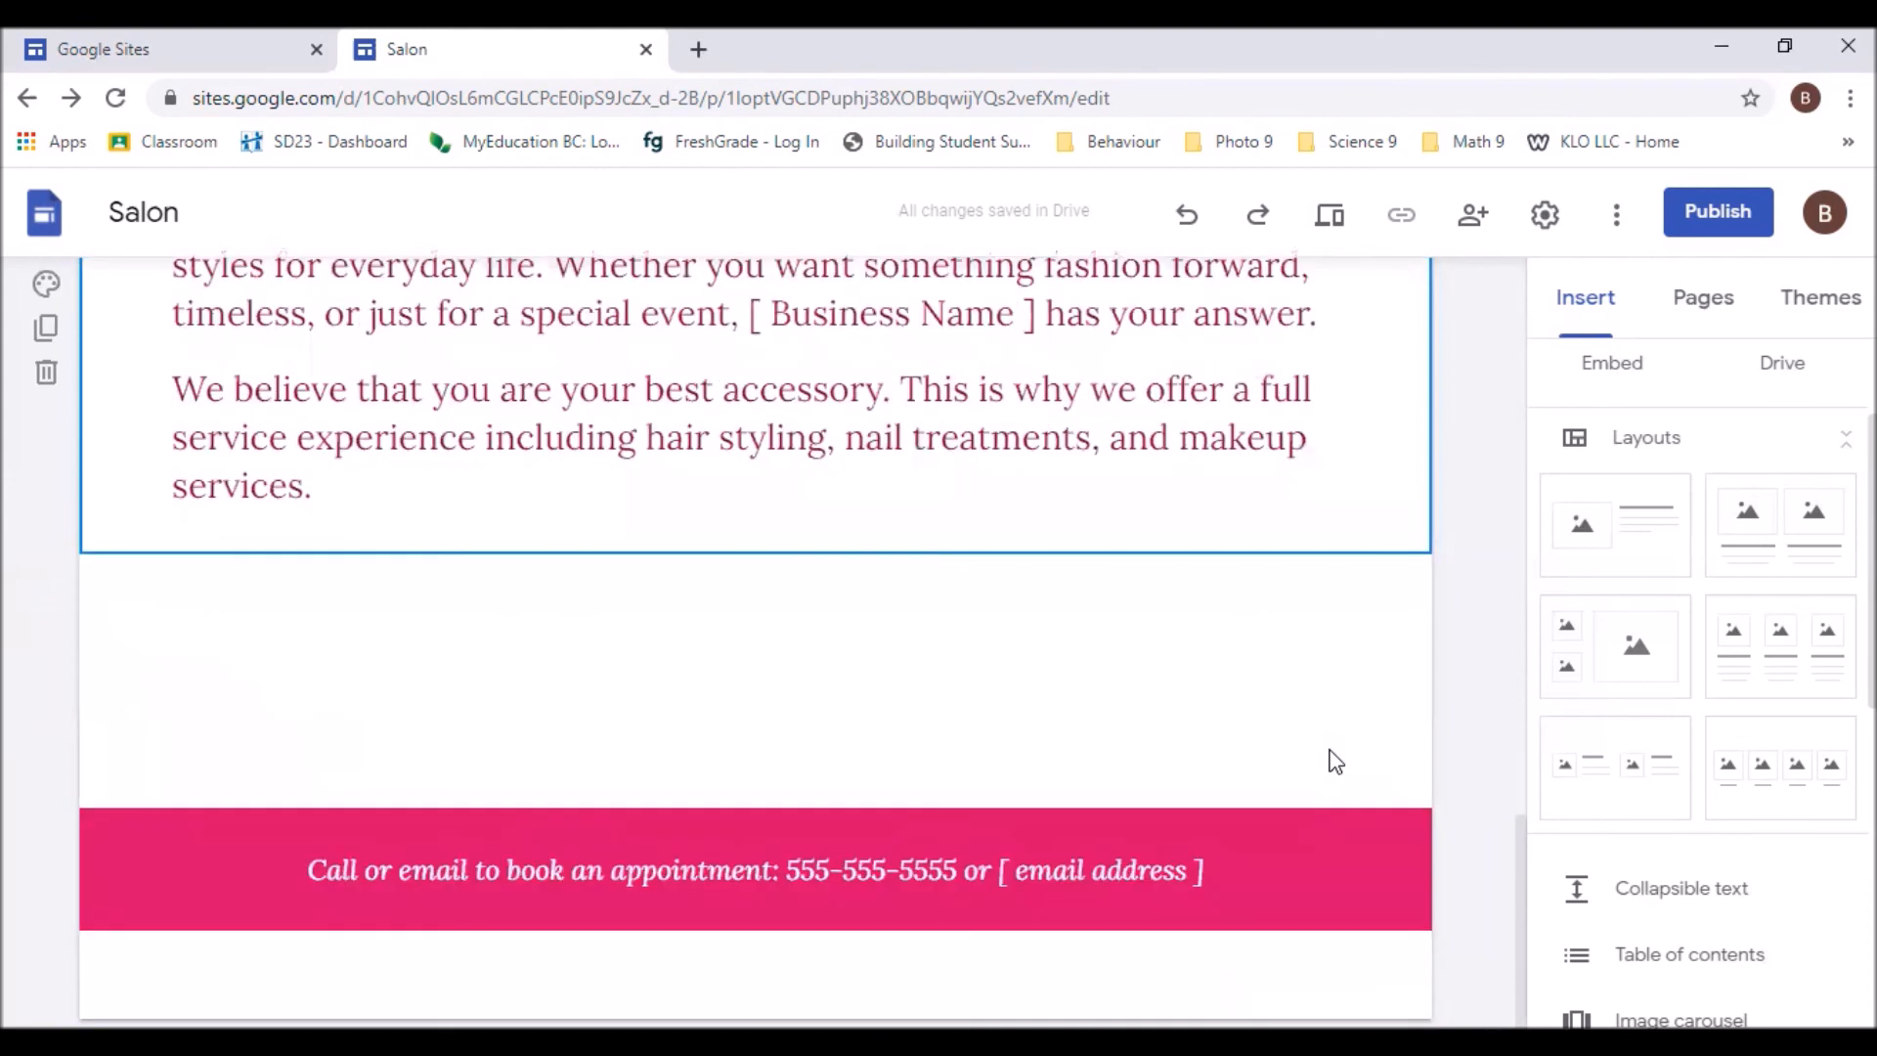
Move the "Schedule a call" section below the "A Full Service Experience" heading, and move that heading directly beneath the header banner
scroll(1335, 762, up, 10)
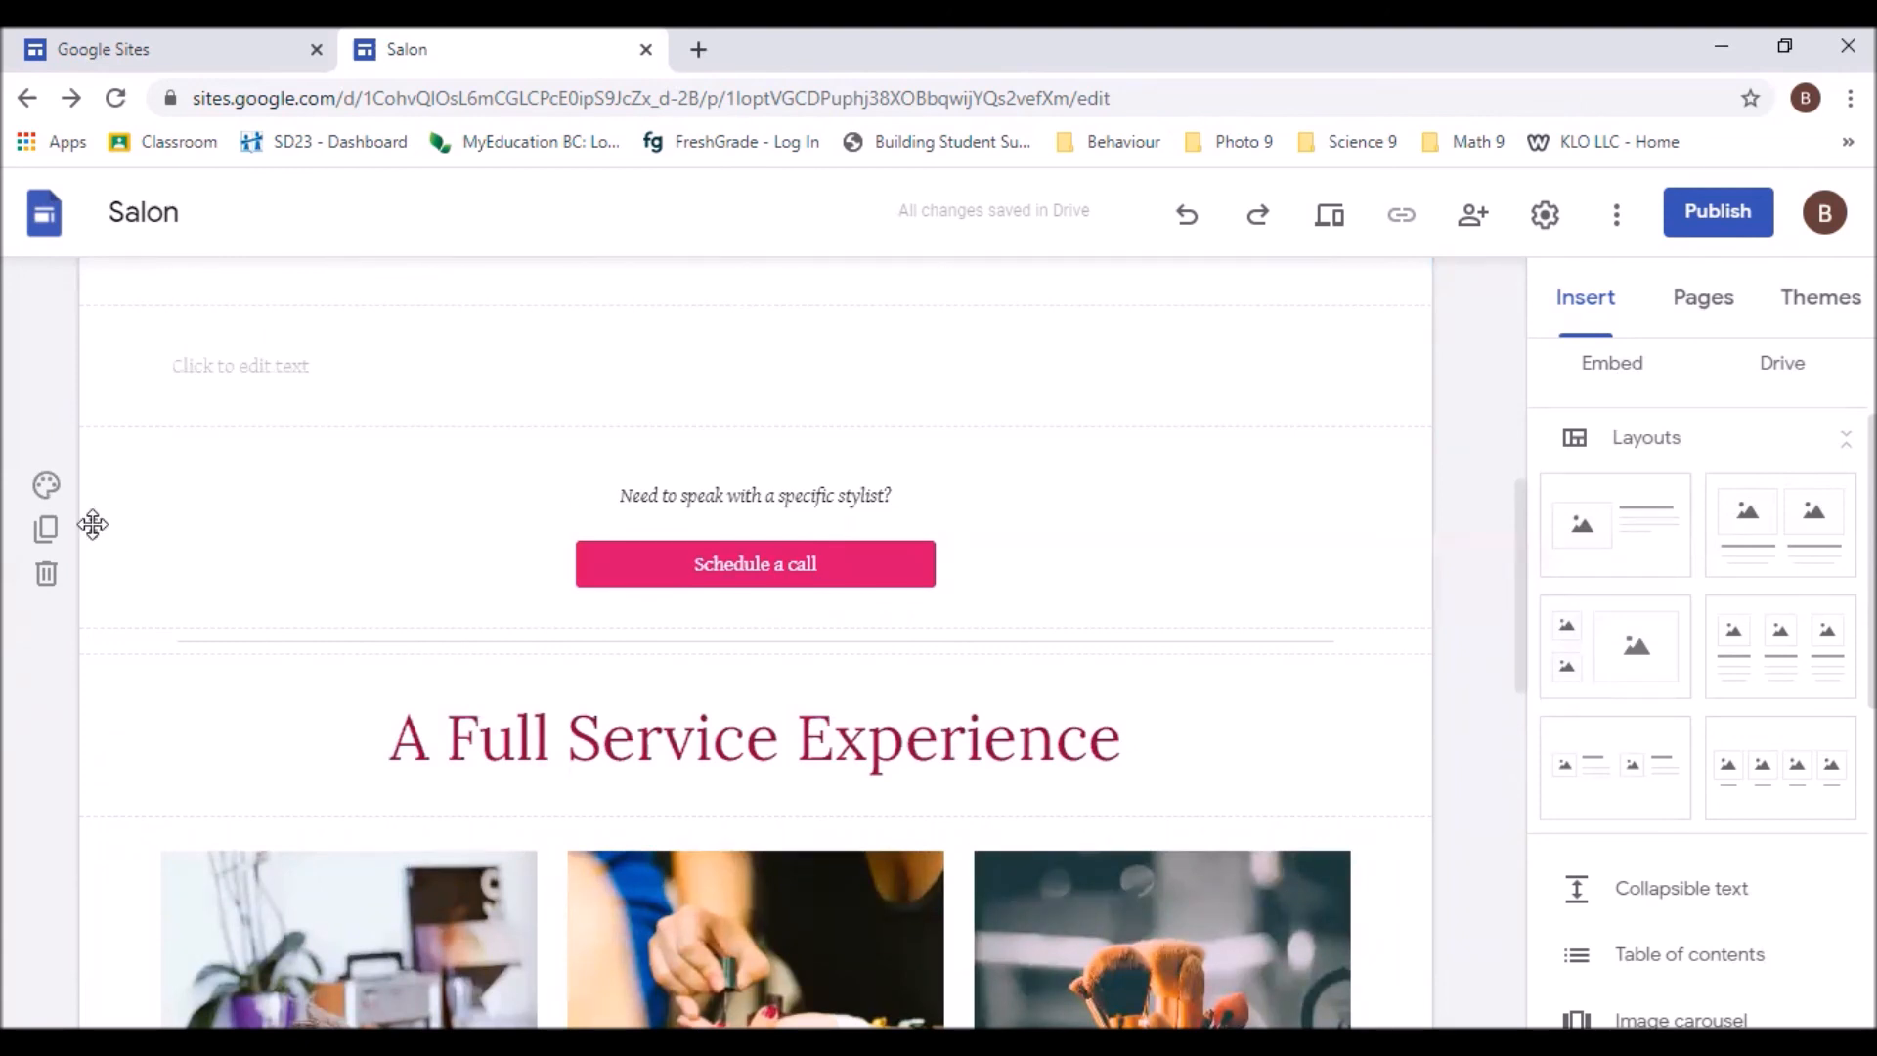
drag(92, 525, 117, 825)
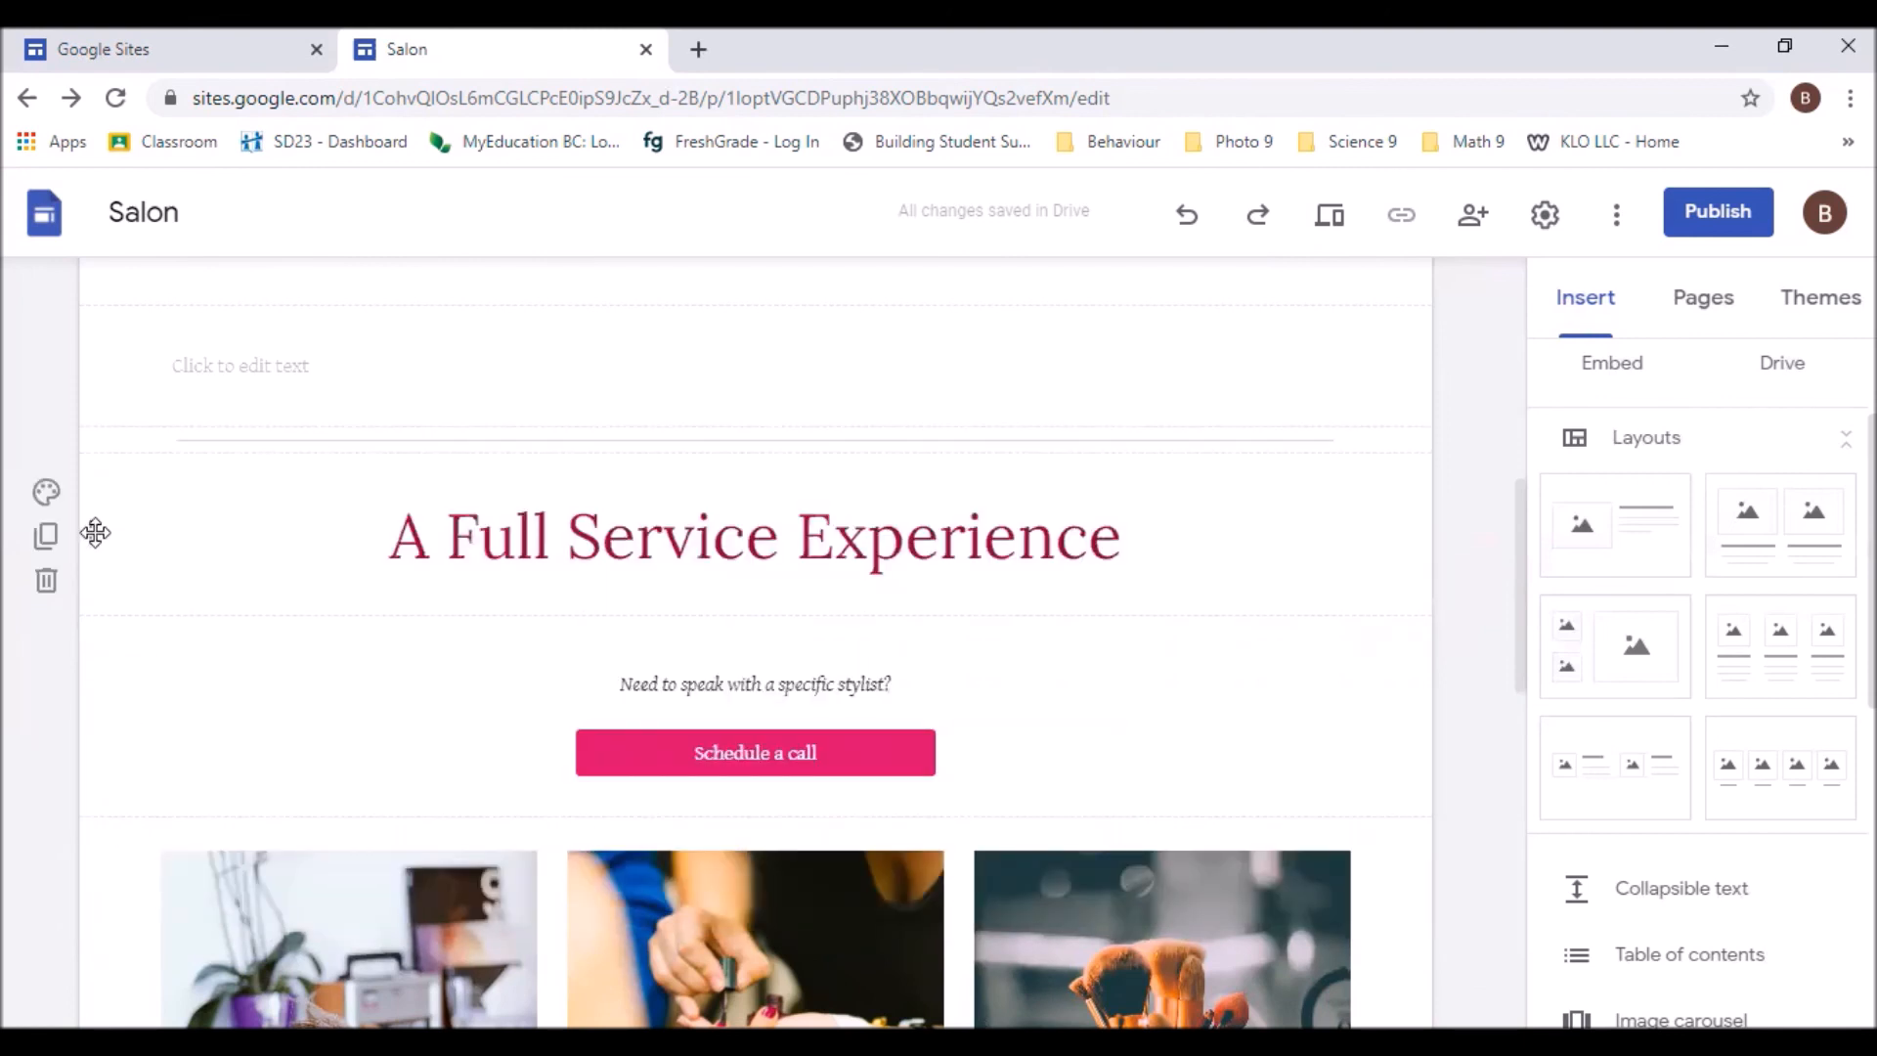
drag(94, 526, 108, 467)
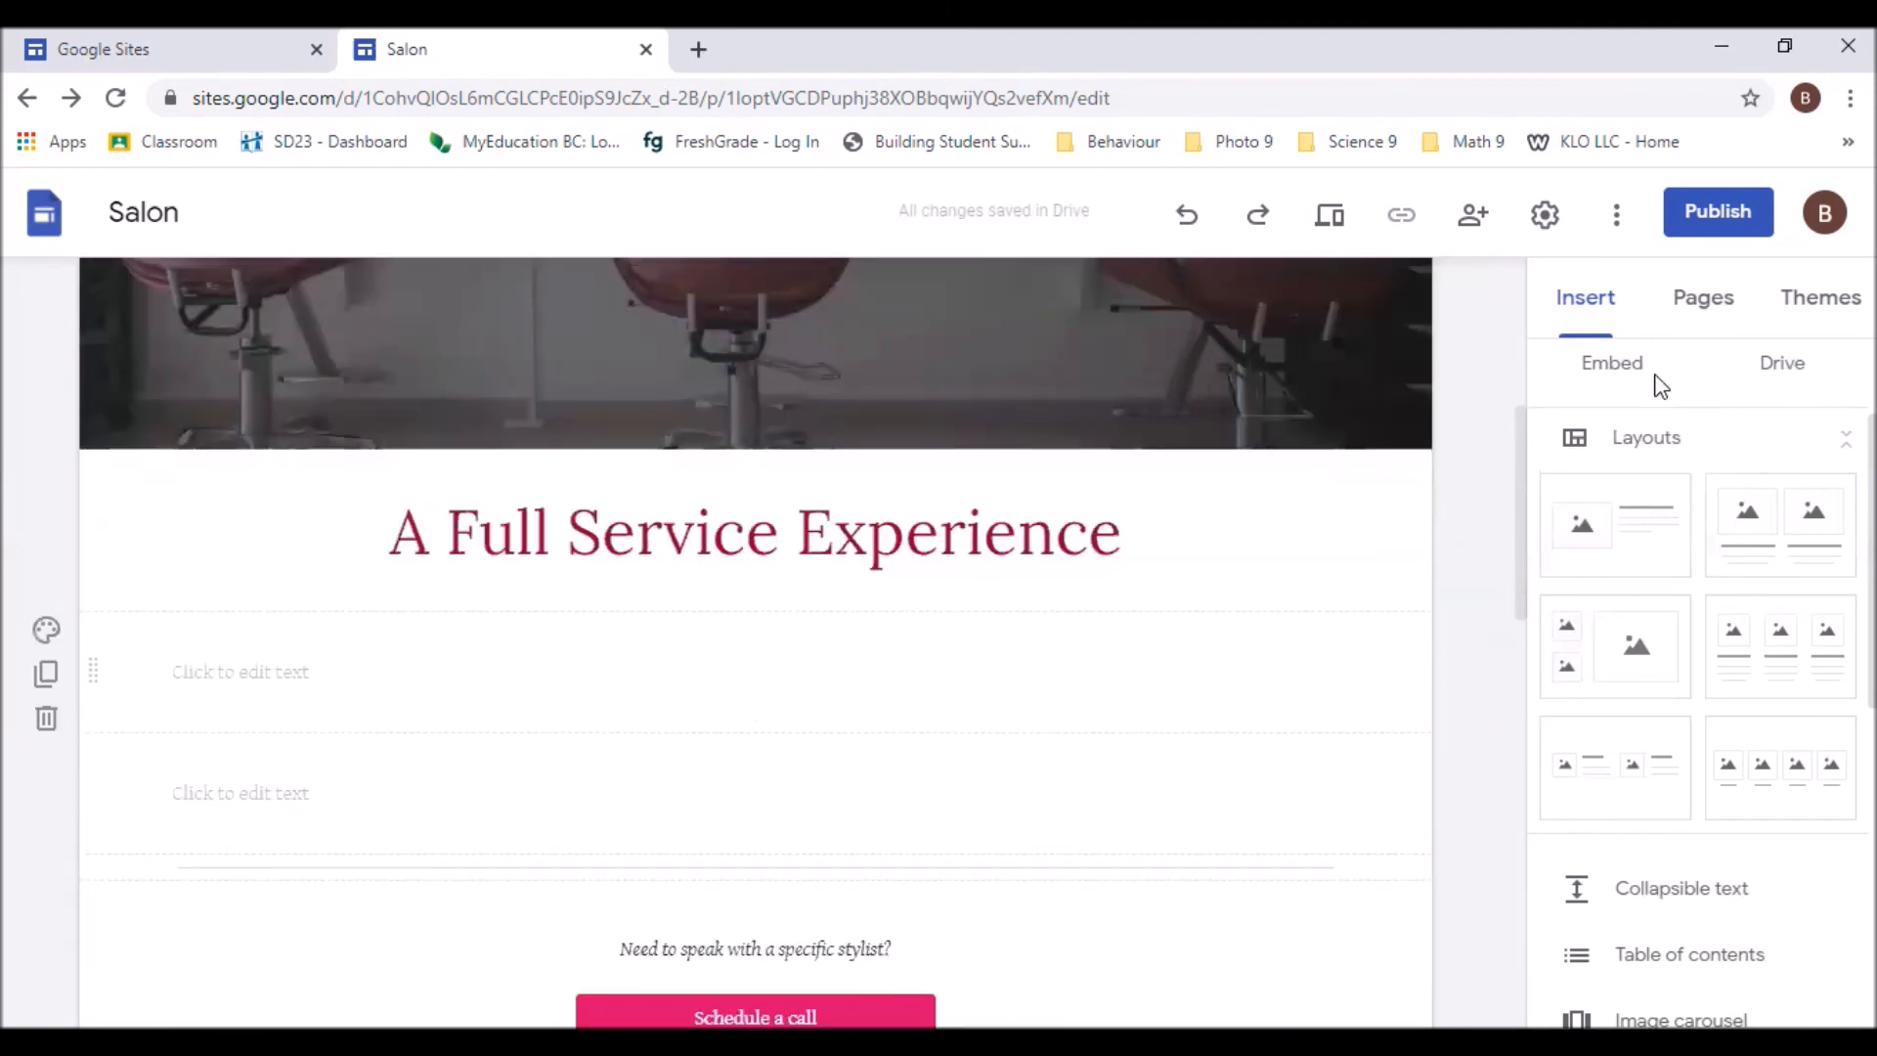
mouse_move(643, 389)
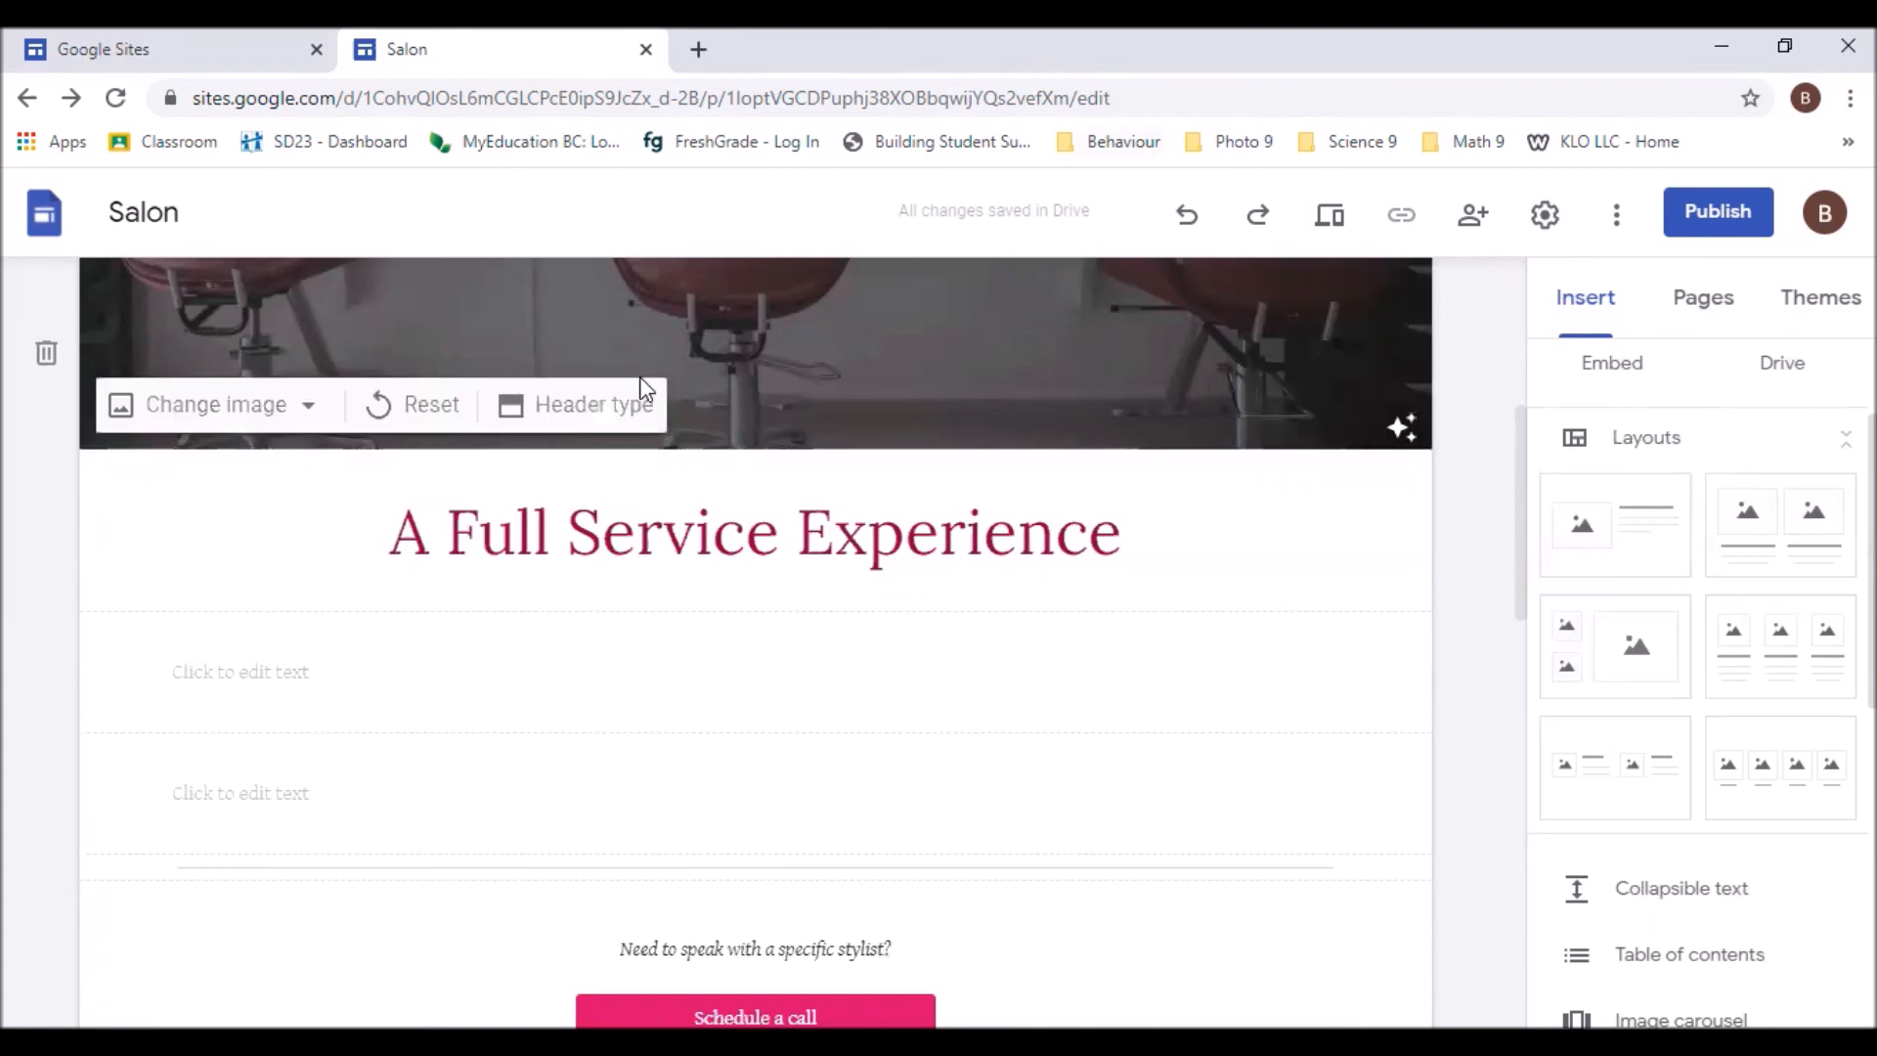